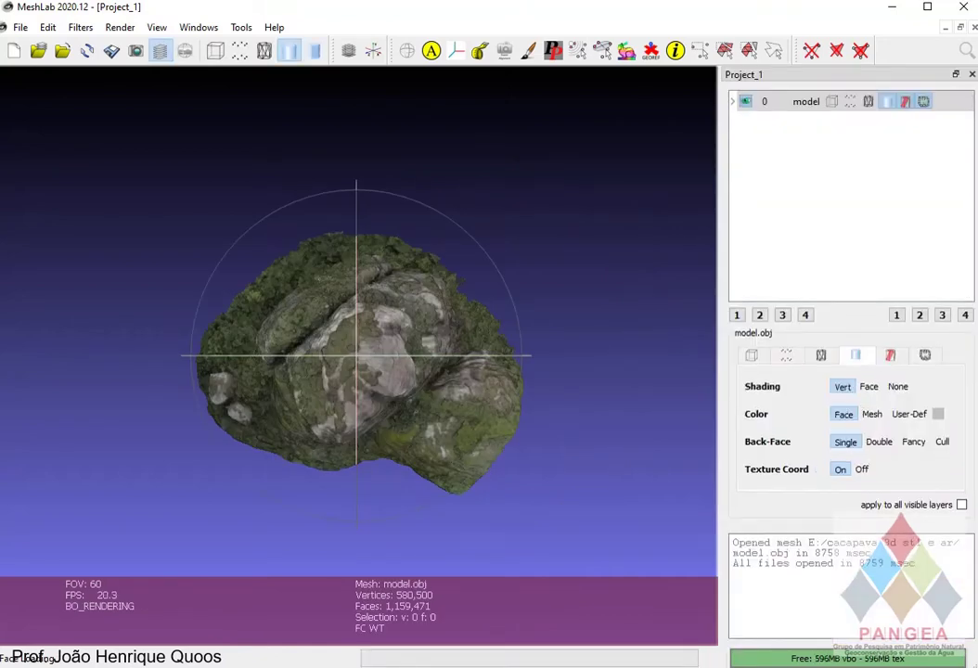
- Examine the textured rock model from above and from several sides, both close up and as a whole
drag(358, 400, 181, 223)
scroll(181, 223, up, 2)
scroll(358, 351, down, 7)
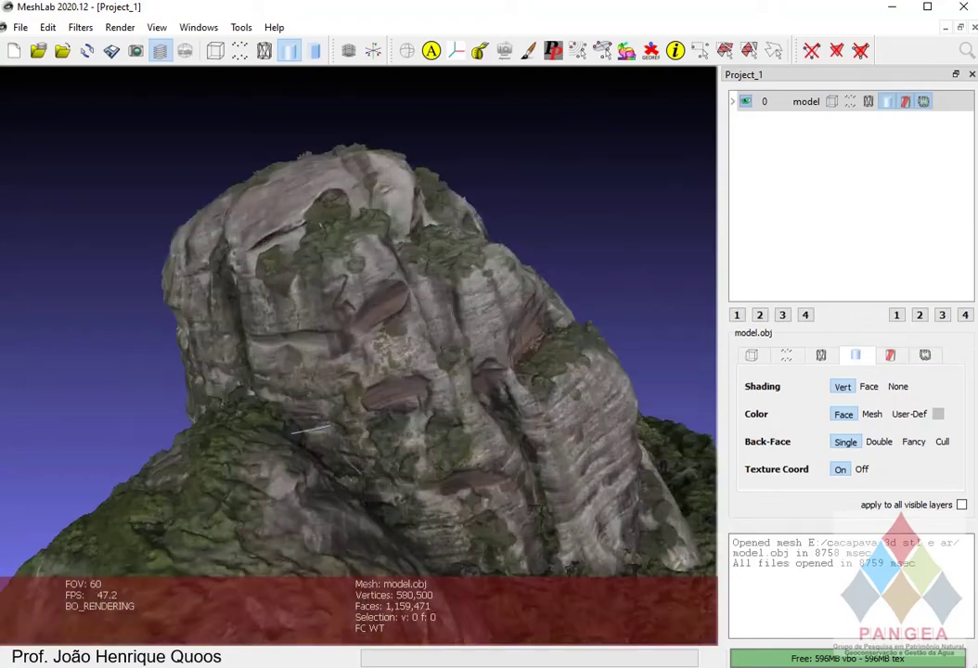
scroll(358, 351, up, 4)
mouse_move(399, 389)
mouse_down()
mouse_move(251, 394)
mouse_move(357, 469)
mouse_move(278, 418)
mouse_move(390, 320)
mouse_move(288, 357)
mouse_move(302, 376)
mouse_move(371, 287)
mouse_move(445, 302)
mouse_move(371, 413)
mouse_move(399, 409)
mouse_up()
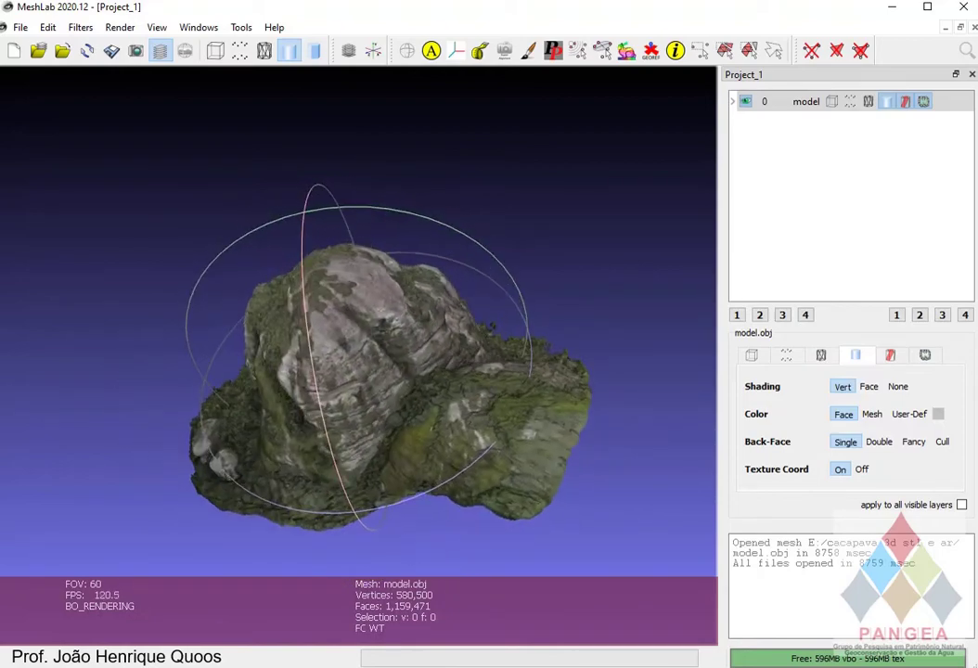
drag(343, 372, 560, 362)
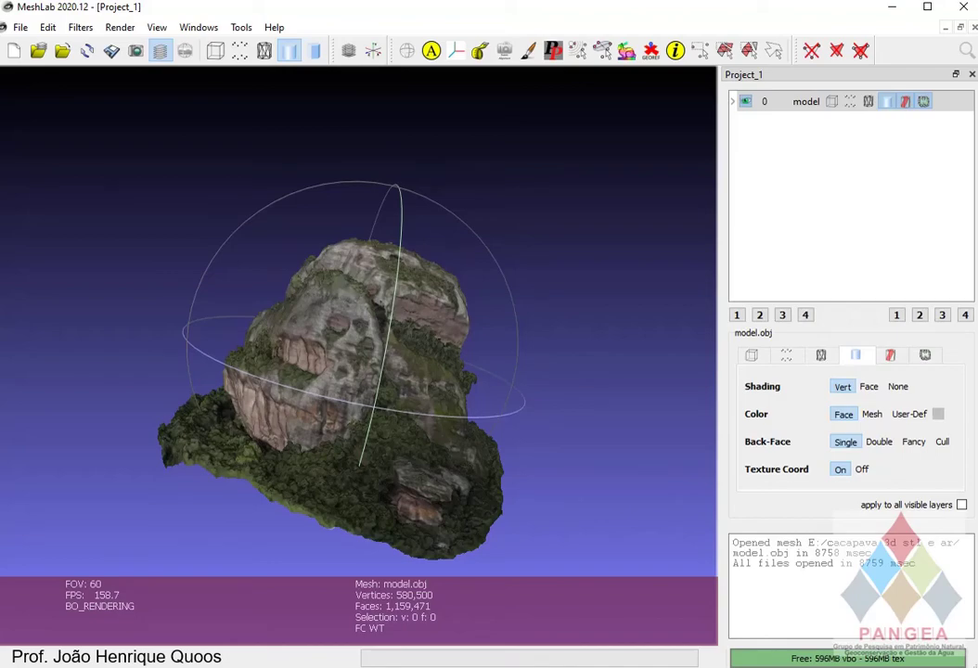
scroll(353, 390, up, 3)
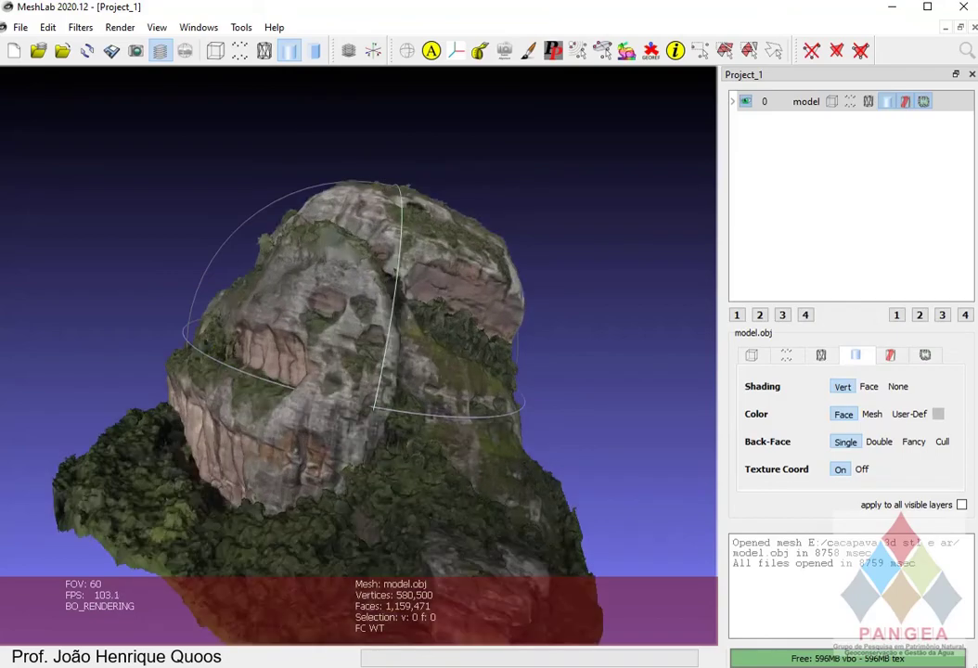
drag(408, 380, 487, 325)
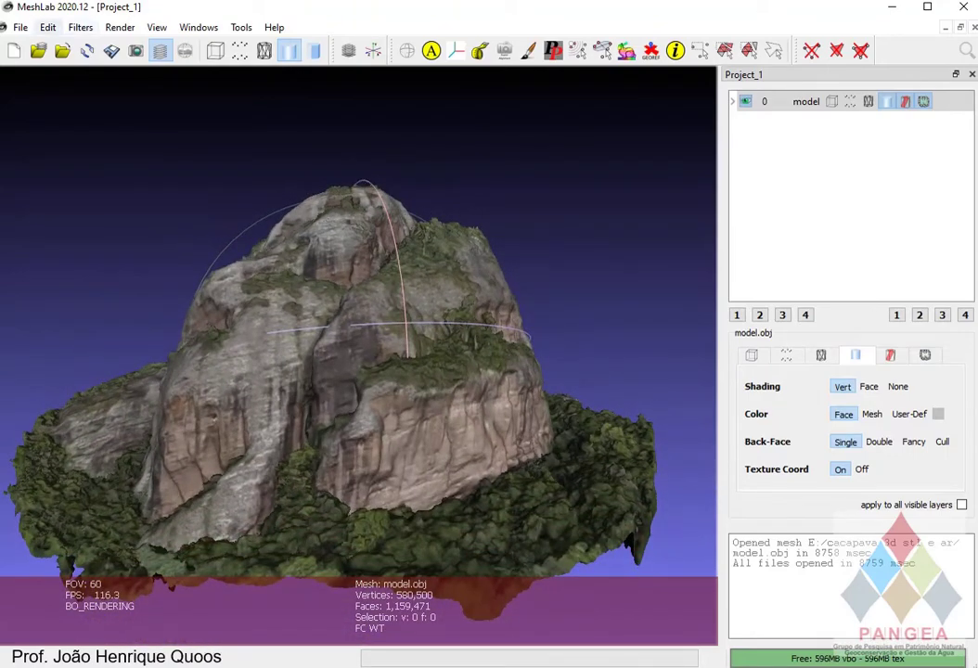
- Simplify the mesh to 579735 faces using Quadric Edge Collapse Decimation (with texture), with Planar Simplification enabled and Optimal position of simplified vertices disabled
click(80, 27)
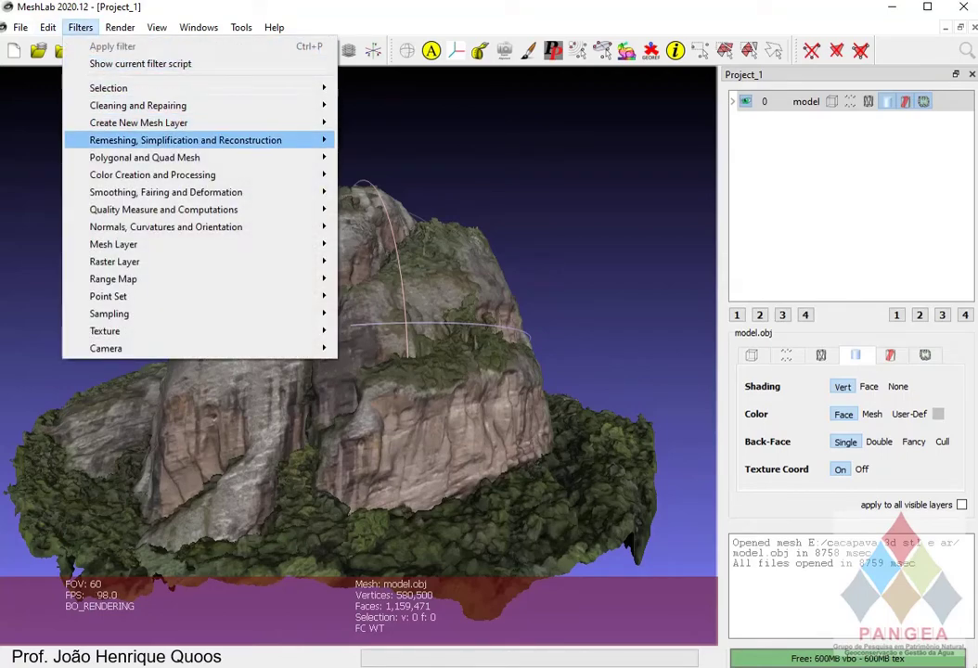
mouse_move(186, 140)
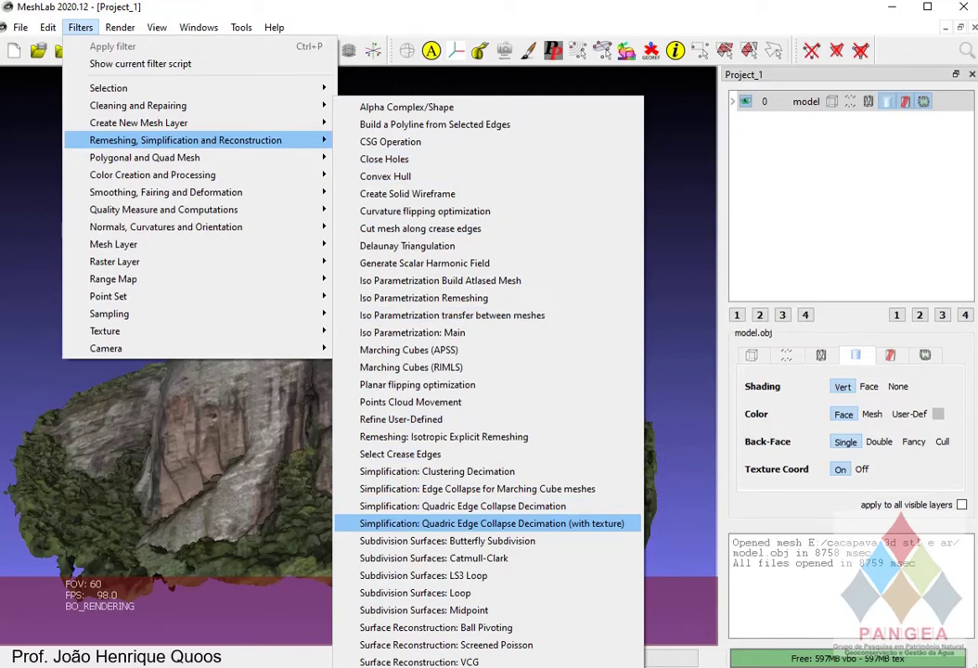
click(464, 524)
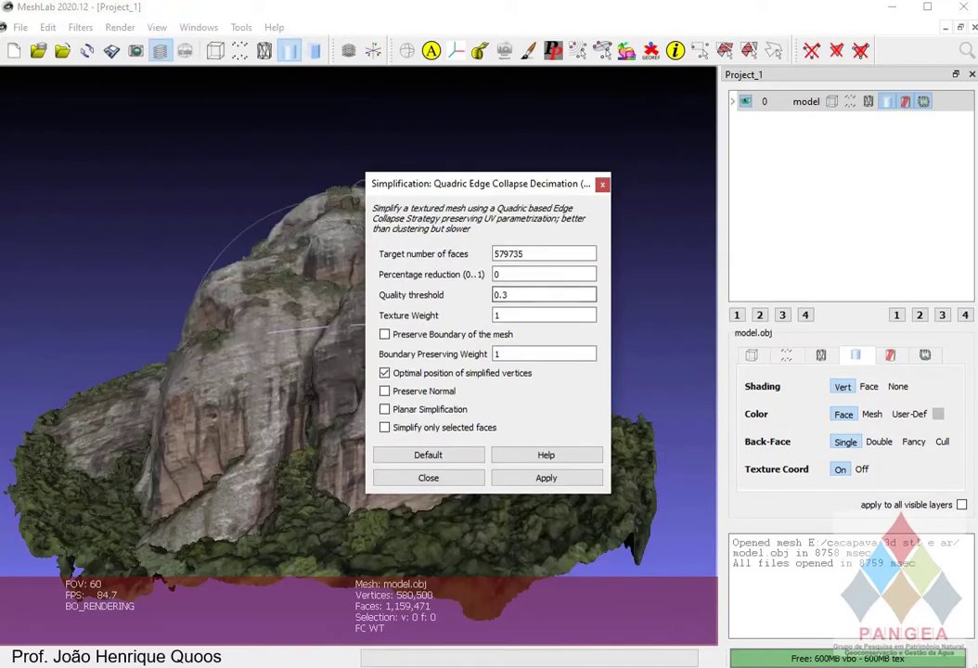
double_click(510, 254)
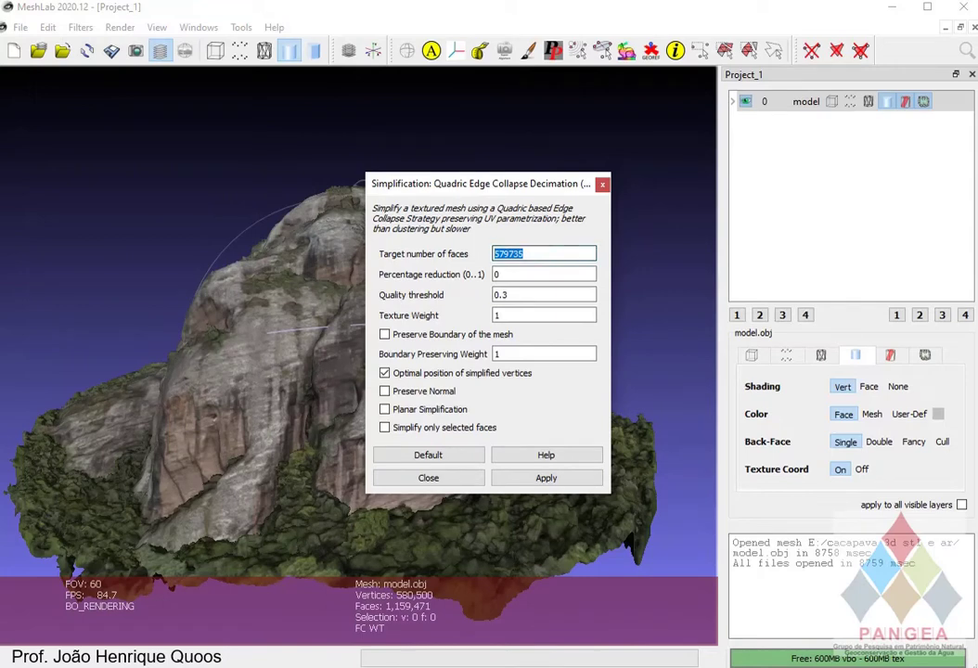
click(509, 253)
click(524, 253)
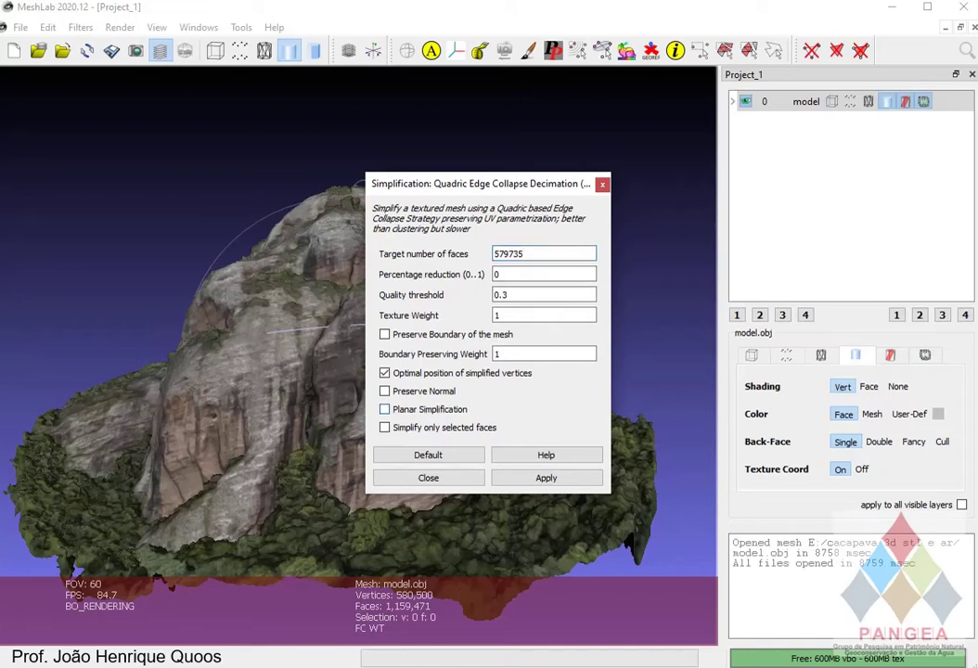
click(385, 409)
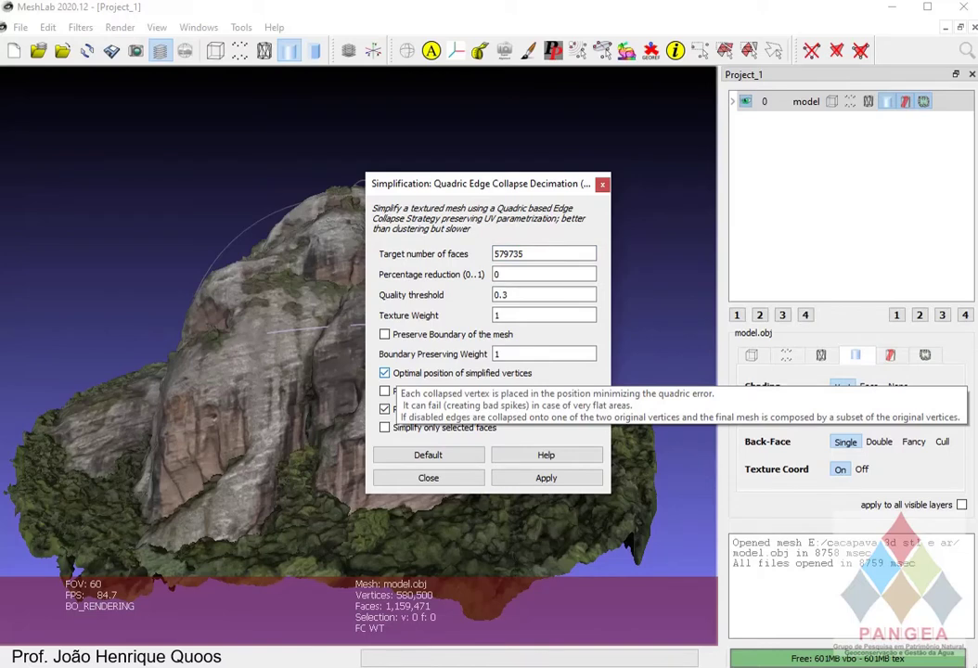
click(385, 373)
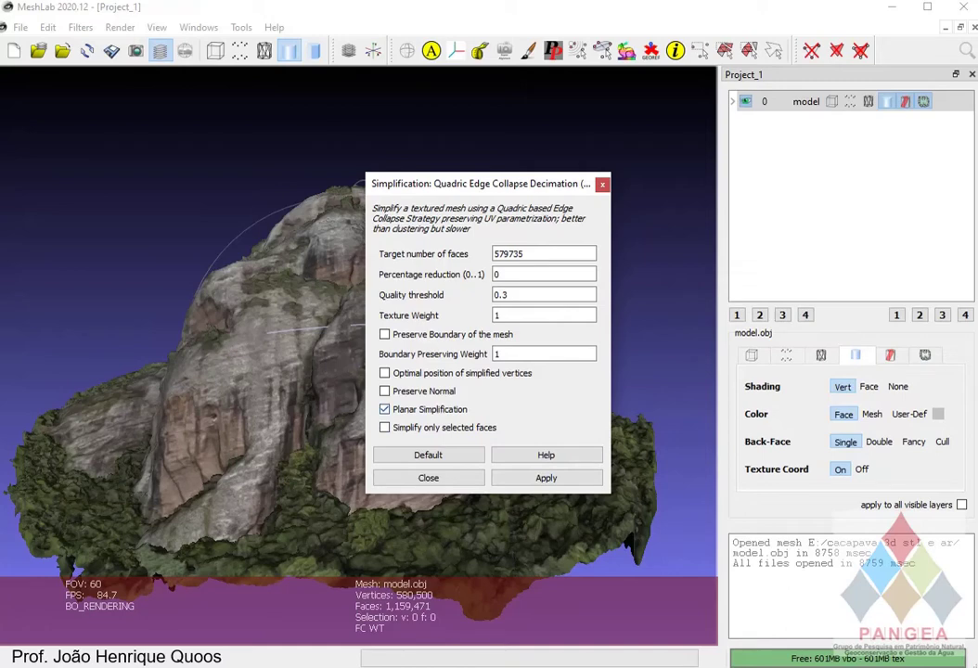
click(546, 478)
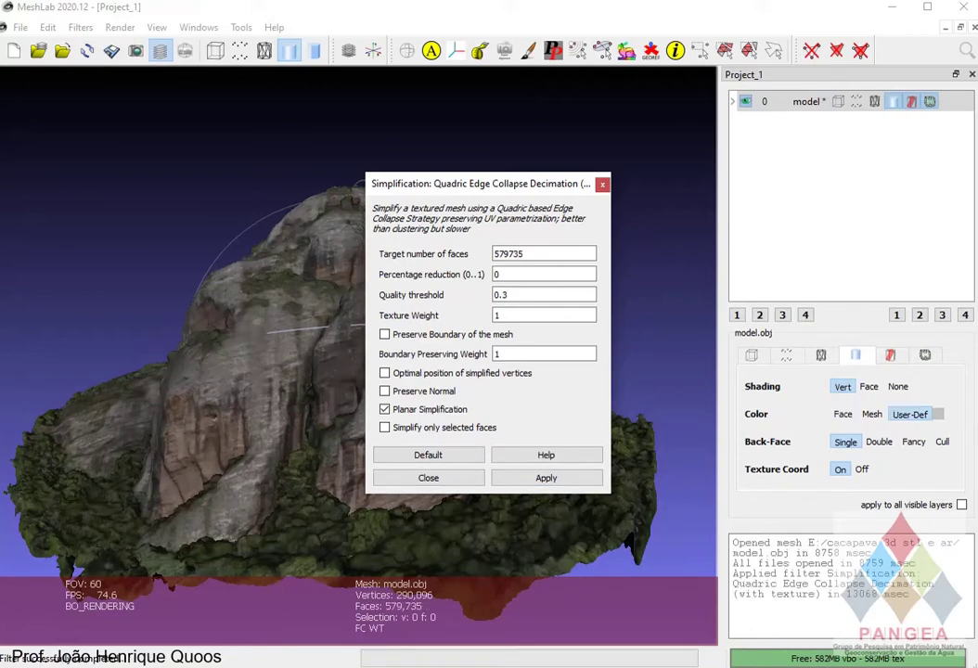
click(428, 478)
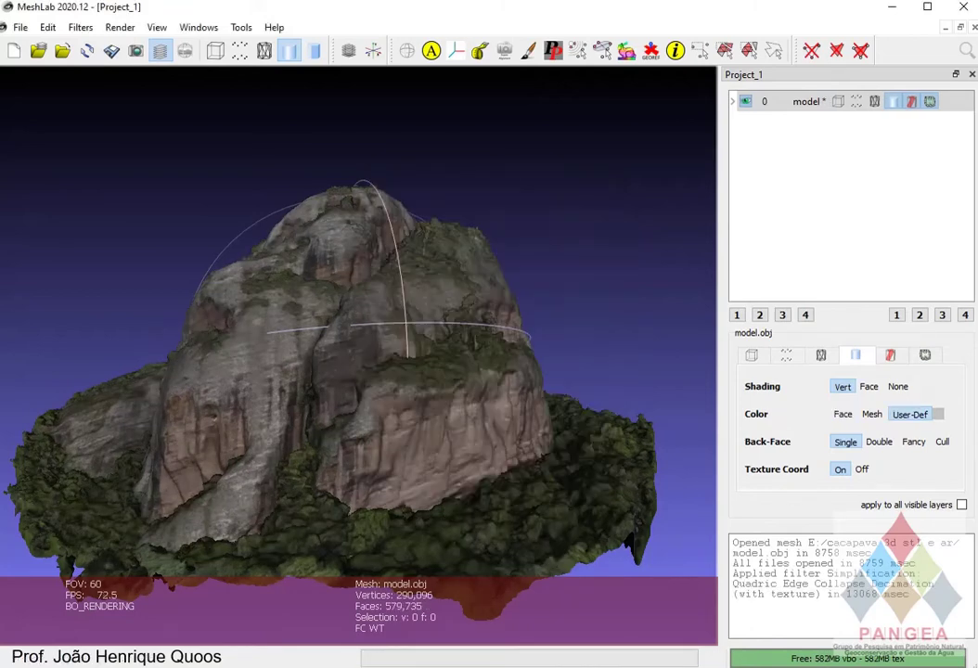
- Export the simplified mesh as model2.obj in the cacapava 3d stl e ar folder, keeping vertex normals, face colors and texture coordinates
drag(407, 356, 204, 392)
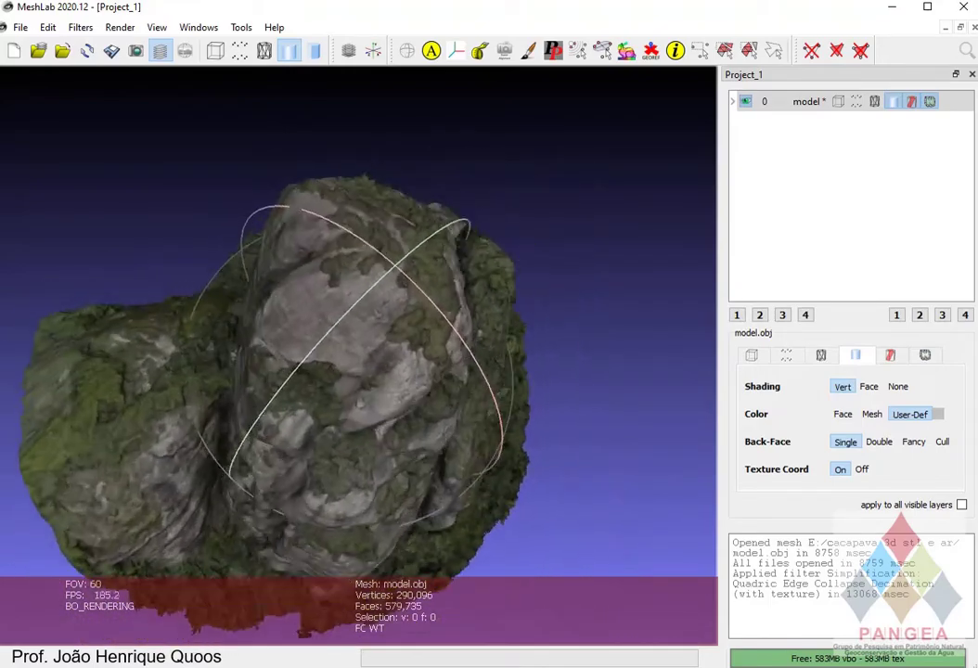
drag(361, 403, 243, 277)
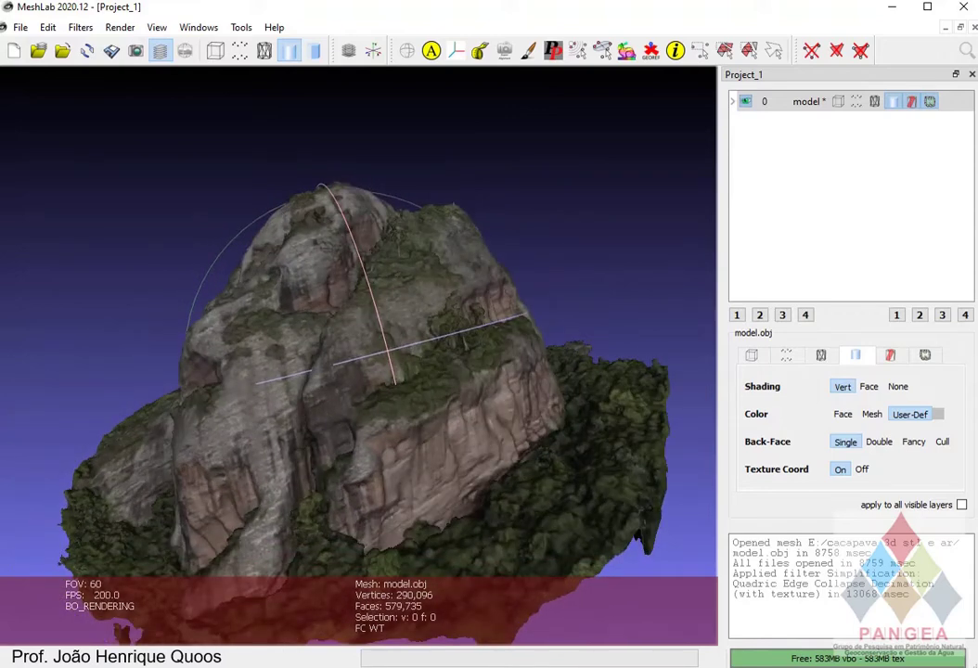
click(21, 27)
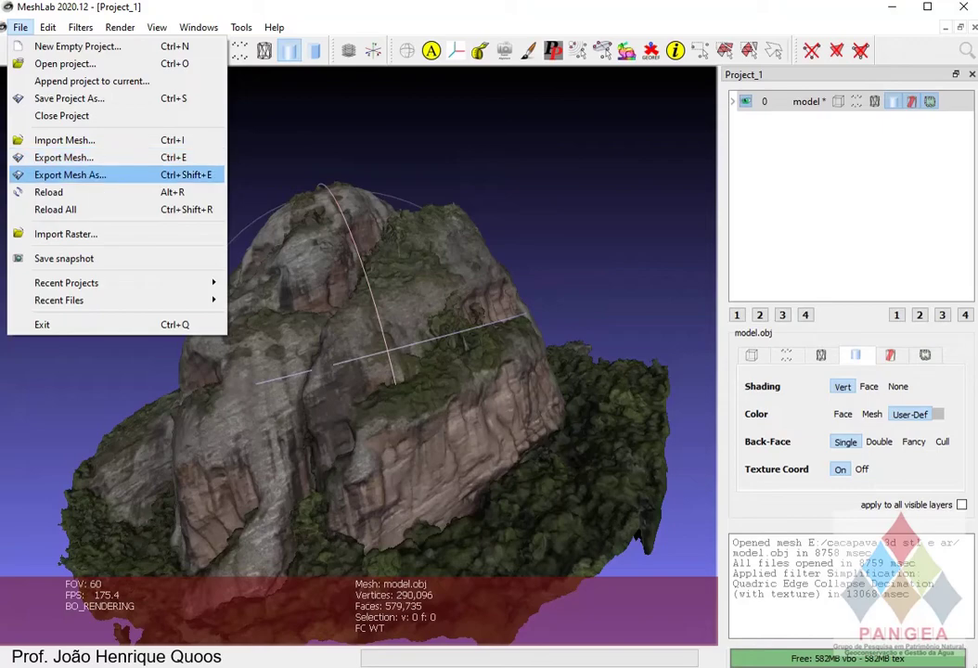
click(70, 174)
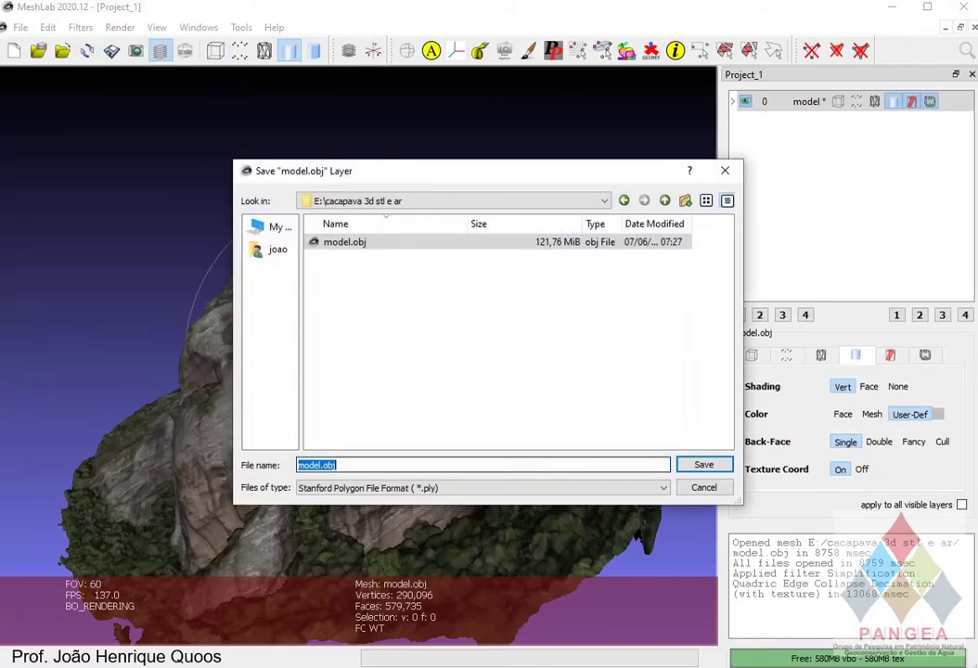
click(320, 465)
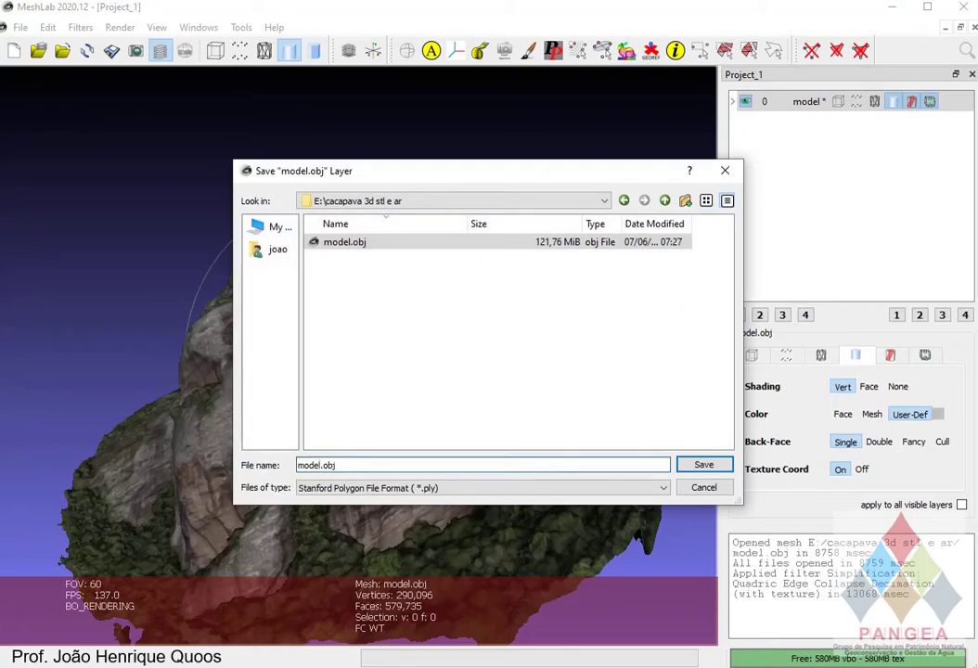
text(2)
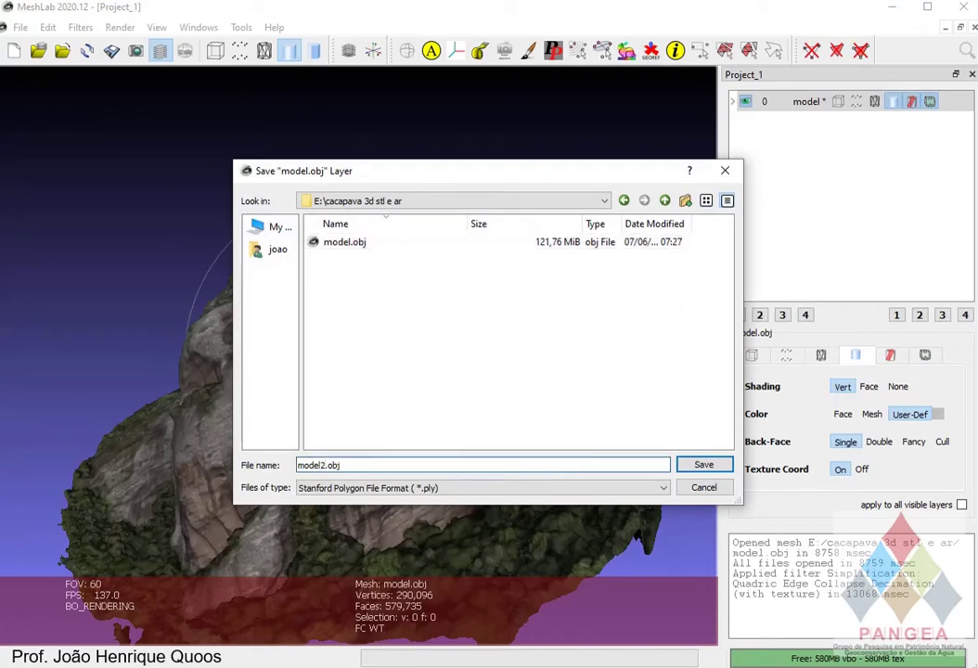
key(Return)
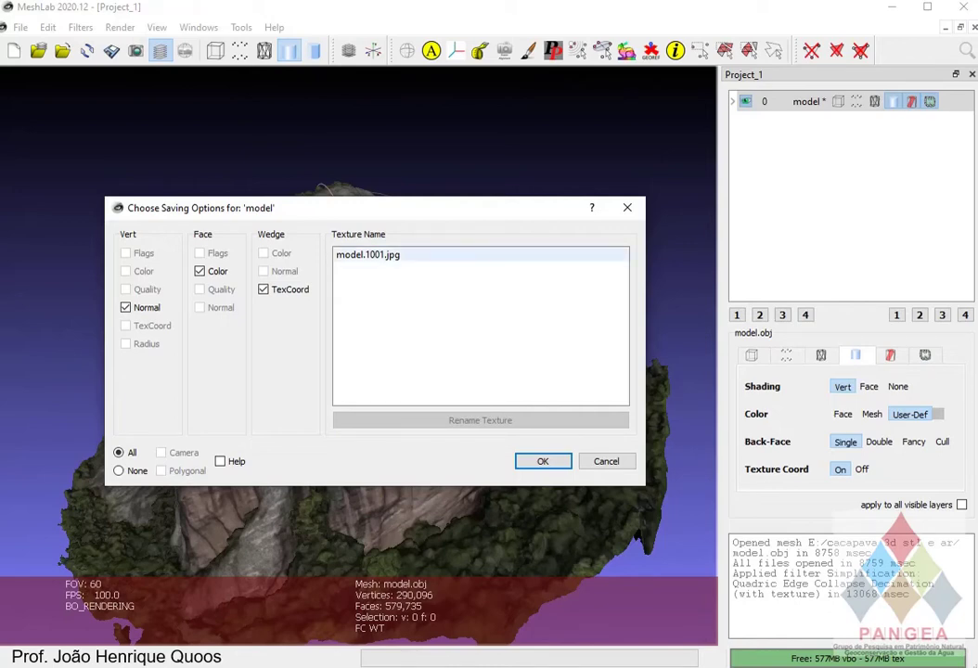
key(Return)
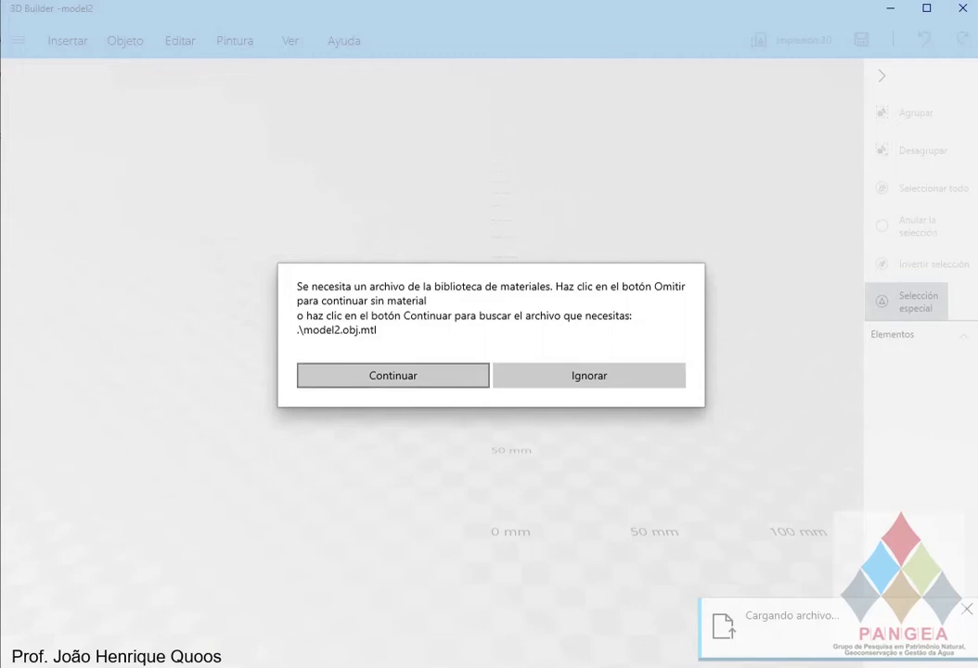
- In 3D Builder, import model2 in metres, supplying model2.obj.mtl as its material library and model.1001.jpg as its texture
key(Return)
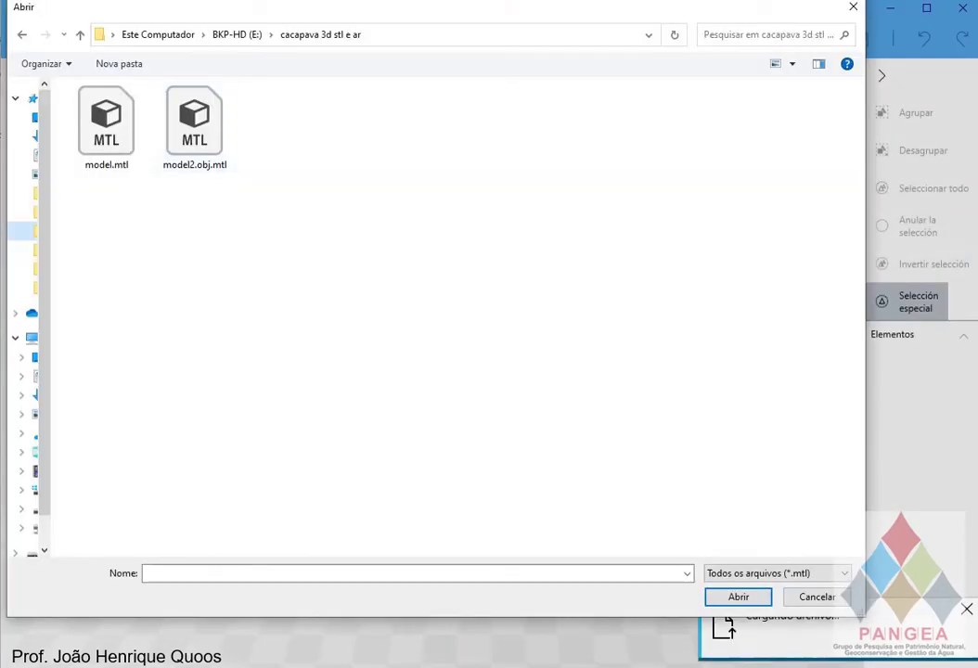
click(194, 128)
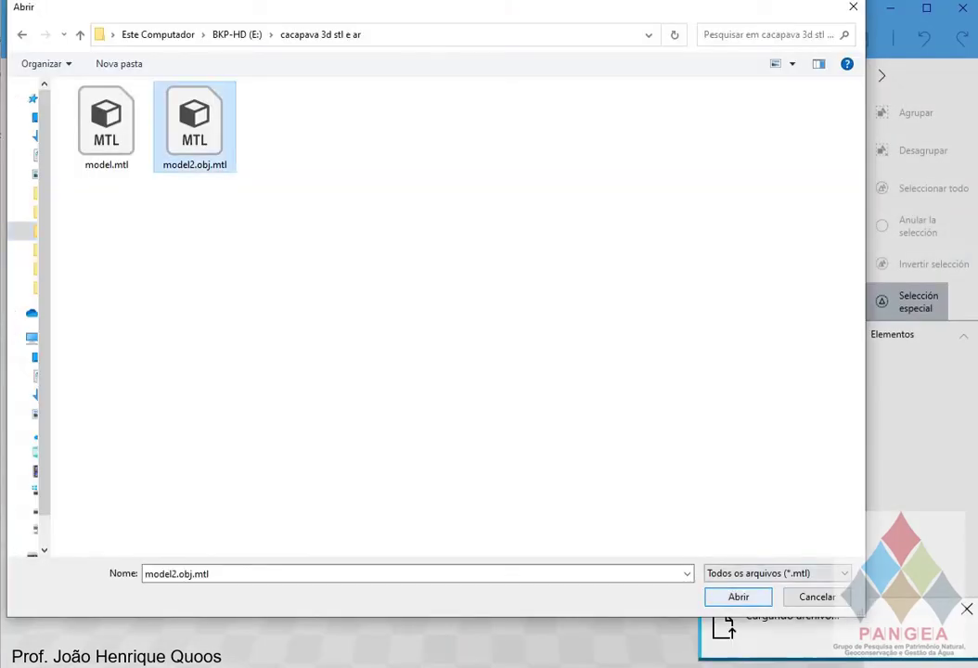
key(Return)
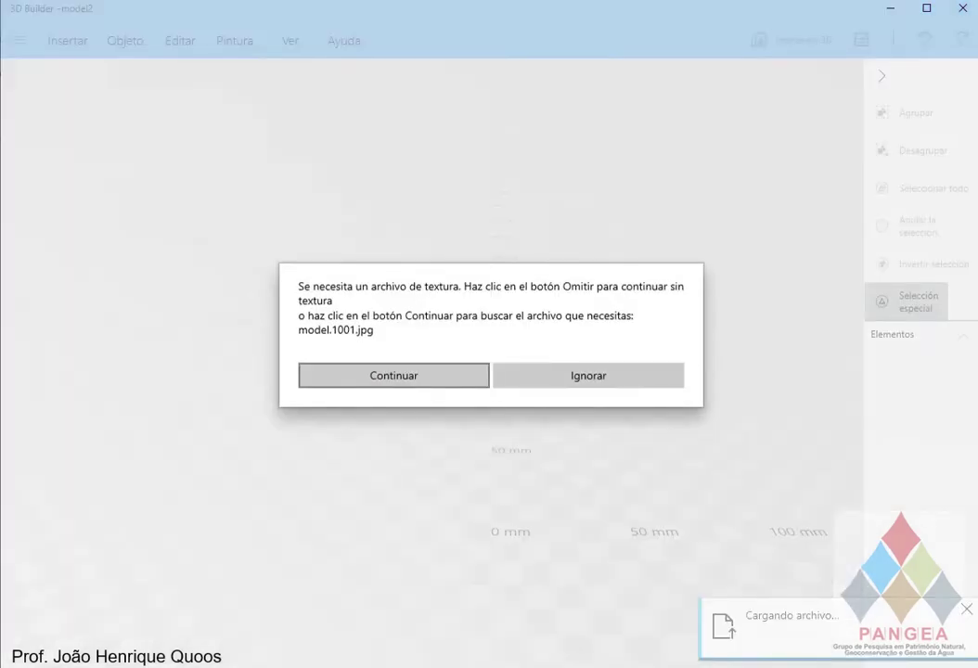
key(Return)
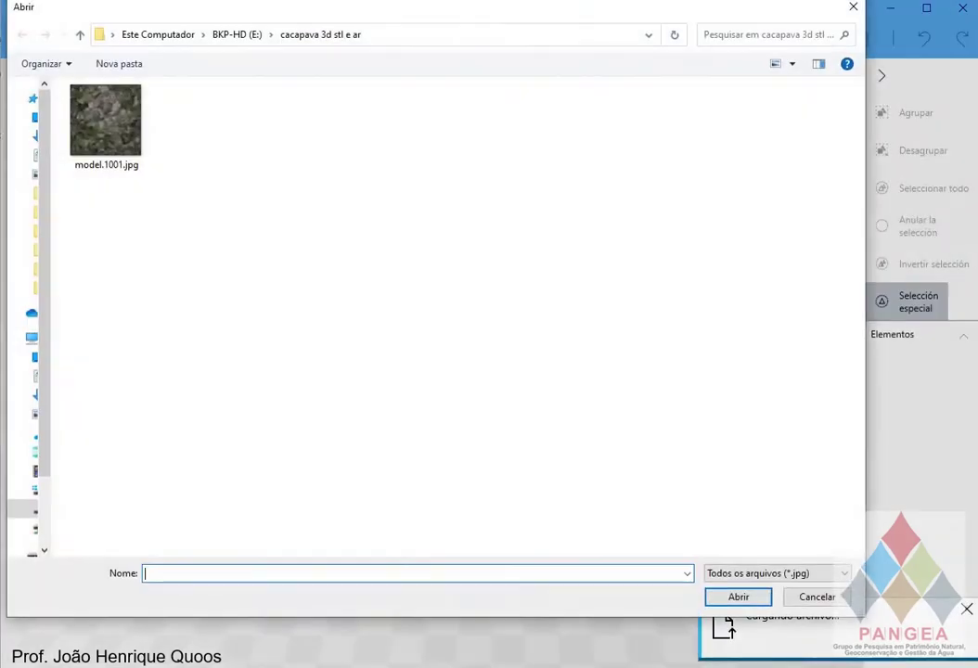
double_click(105, 121)
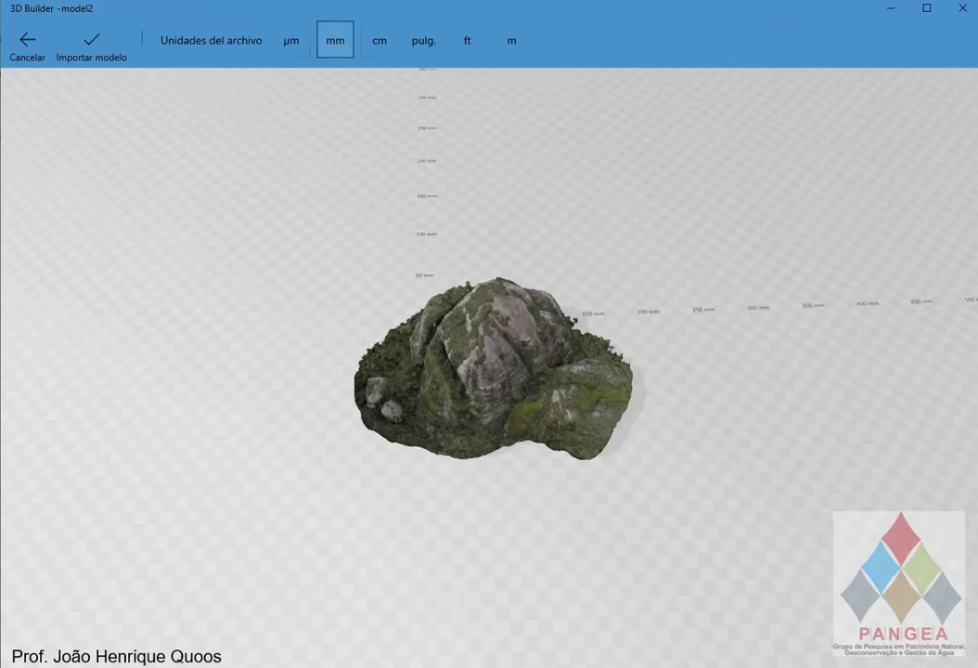
click(511, 40)
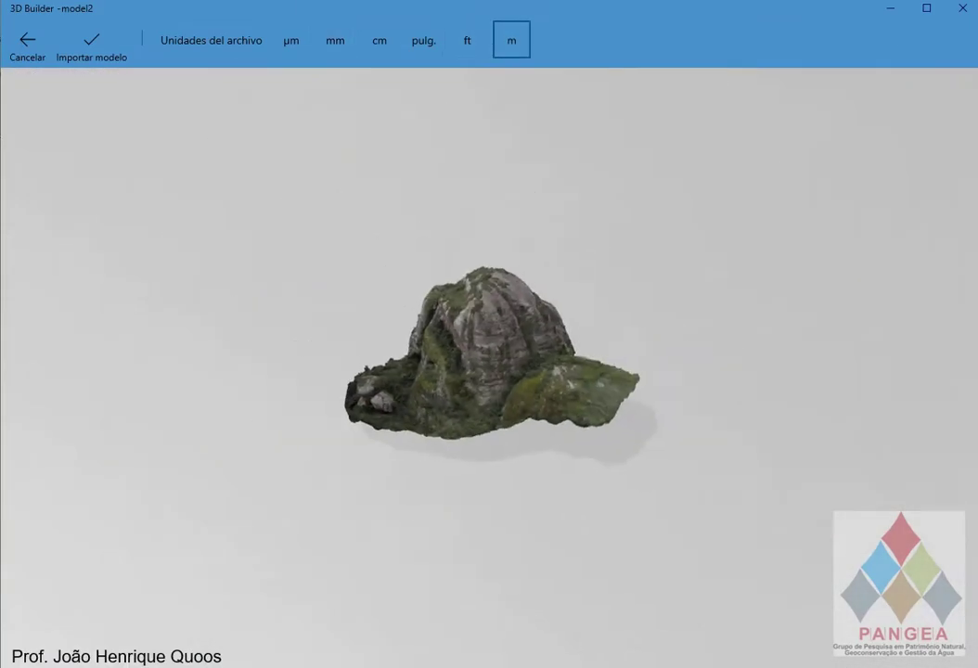
click(91, 44)
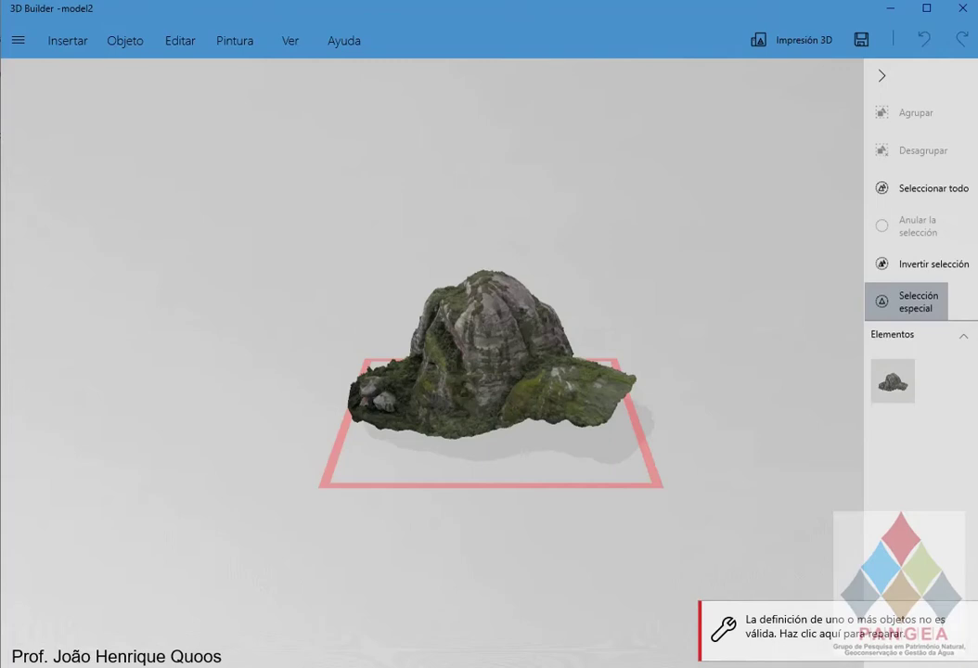
- Extrude the rock model downward to the floor plate, with the height threshold plane lowered beneath the whole mesh to 59206,72 mm
mouse_move(594, 279)
mouse_down()
mouse_move(483, 287)
mouse_move(390, 325)
mouse_move(372, 417)
mouse_move(445, 297)
mouse_move(594, 278)
mouse_up()
scroll(492, 353, up, 4)
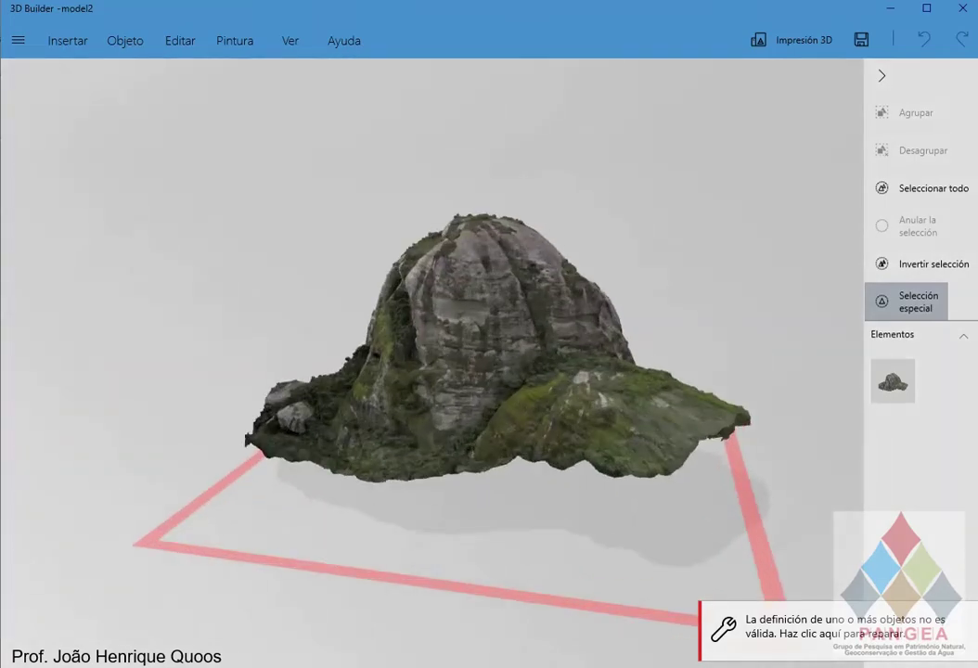
drag(446, 371, 449, 320)
drag(556, 334, 459, 394)
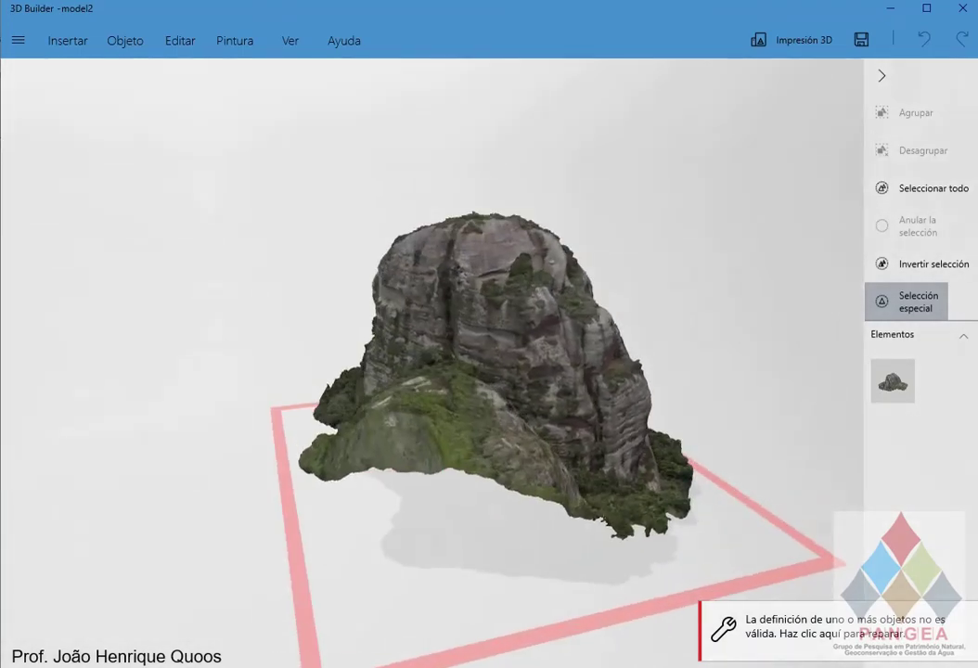
click(487, 371)
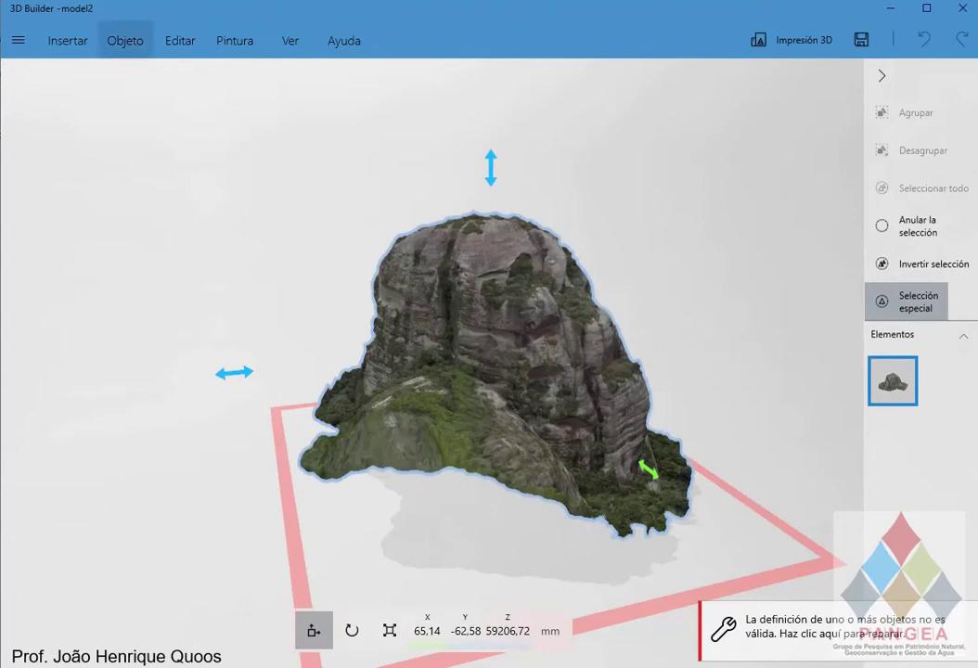
click(180, 40)
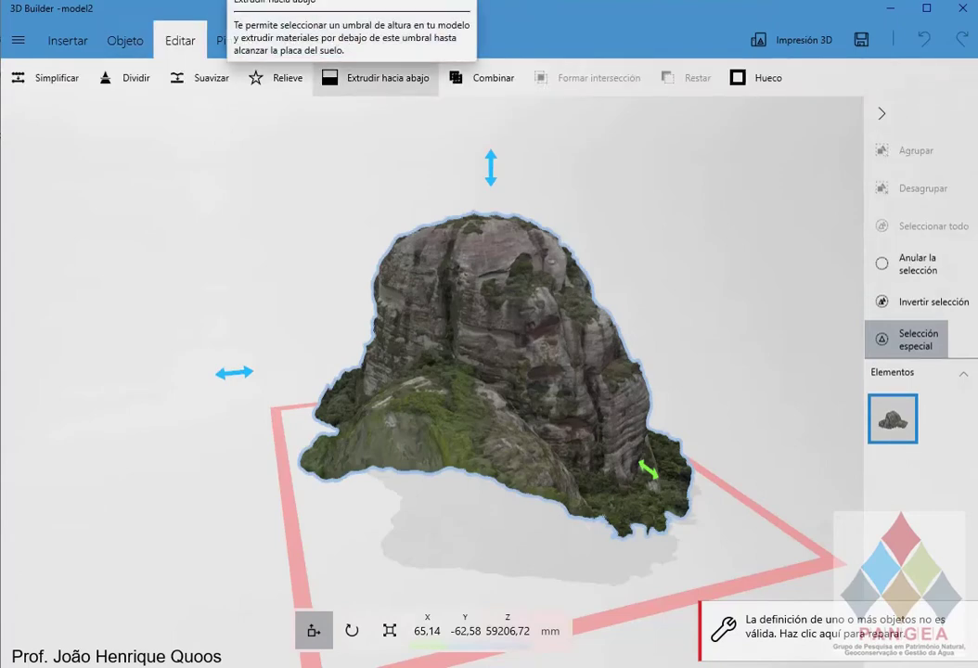
click(376, 78)
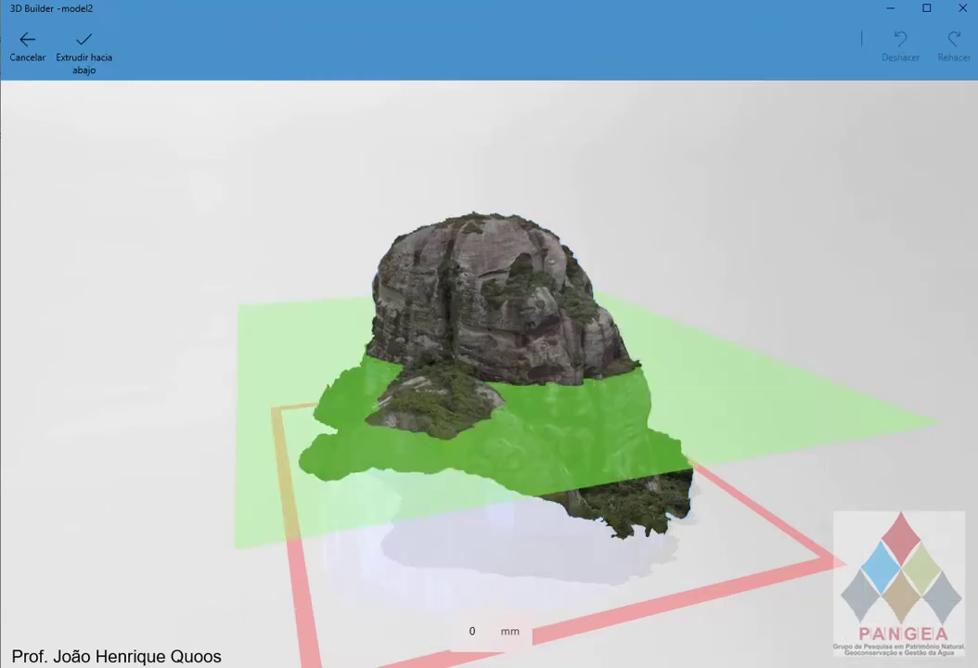
drag(520, 427, 520, 574)
drag(613, 566, 578, 498)
mouse_move(502, 488)
mouse_down()
mouse_move(502, 332)
mouse_move(501, 487)
mouse_up()
drag(576, 520, 511, 527)
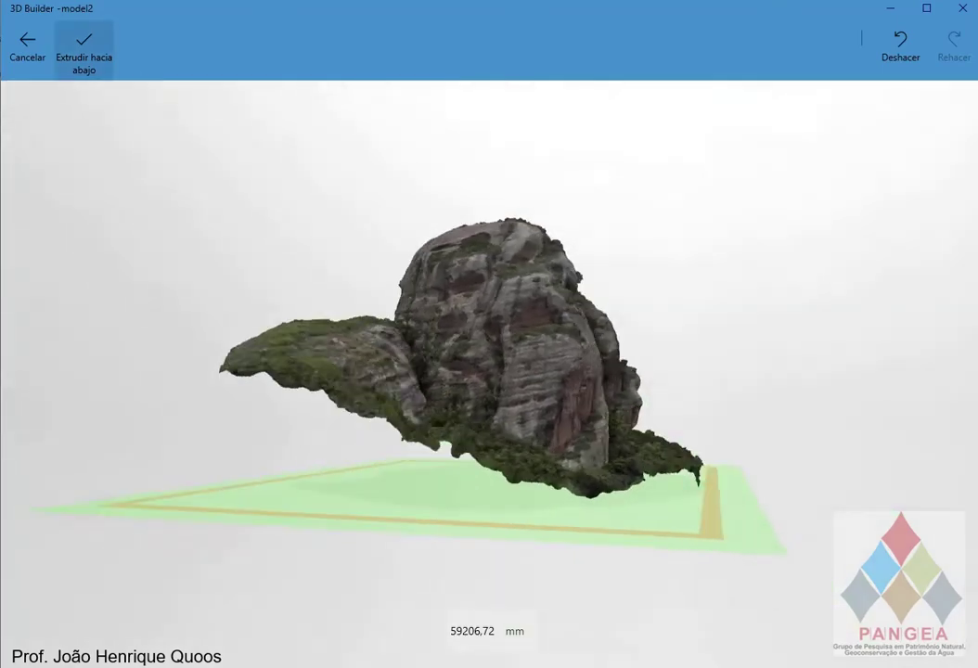
click(84, 49)
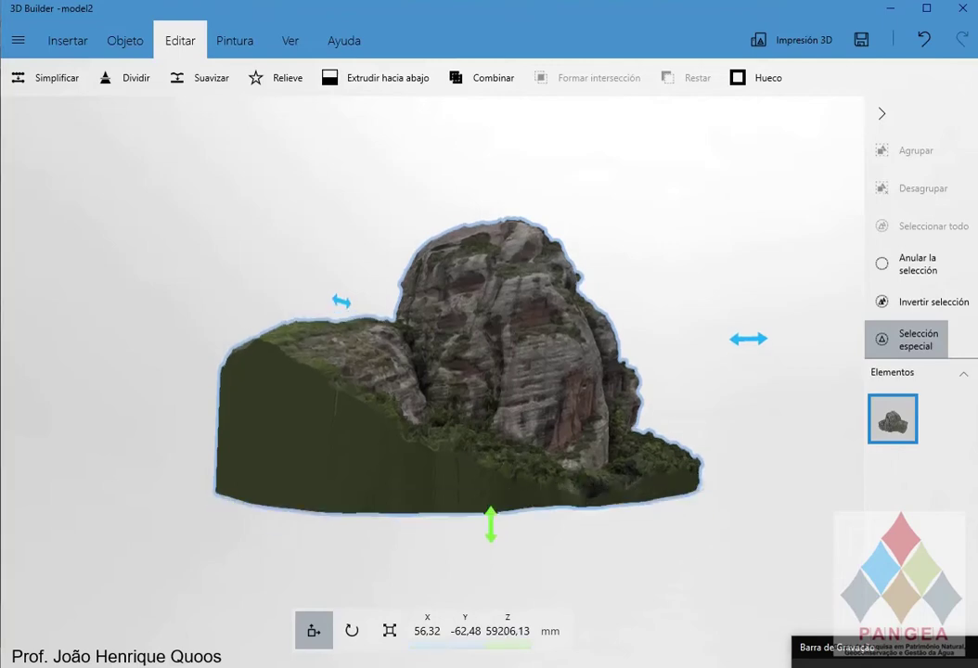
- Examine the extruded rock solid from all around, checking its side walls and textured top close up and from a distance
drag(668, 223, 165, 228)
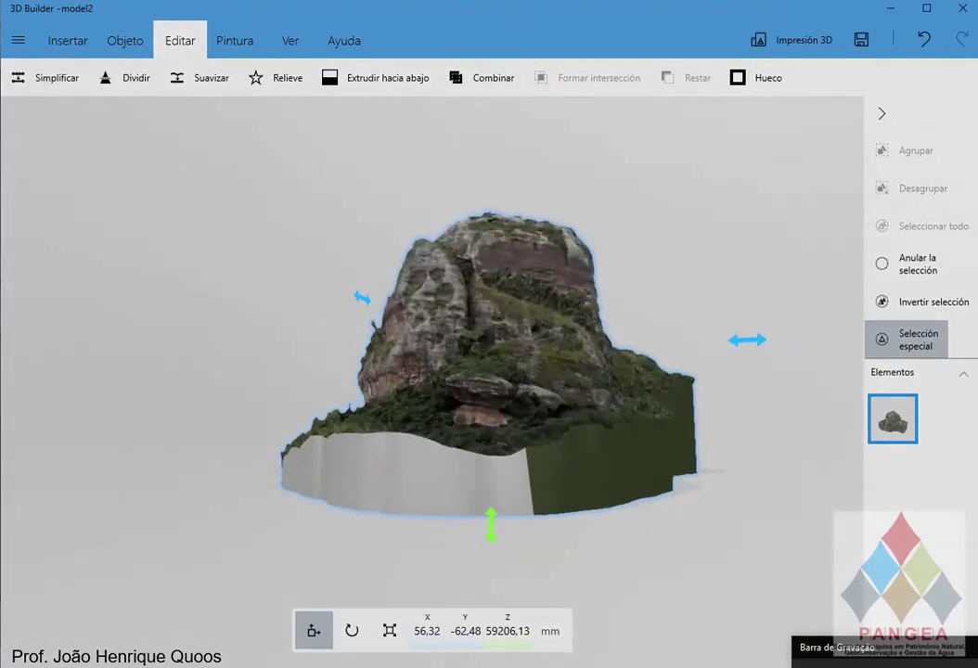
scroll(490, 371, up, 3)
drag(557, 372, 385, 320)
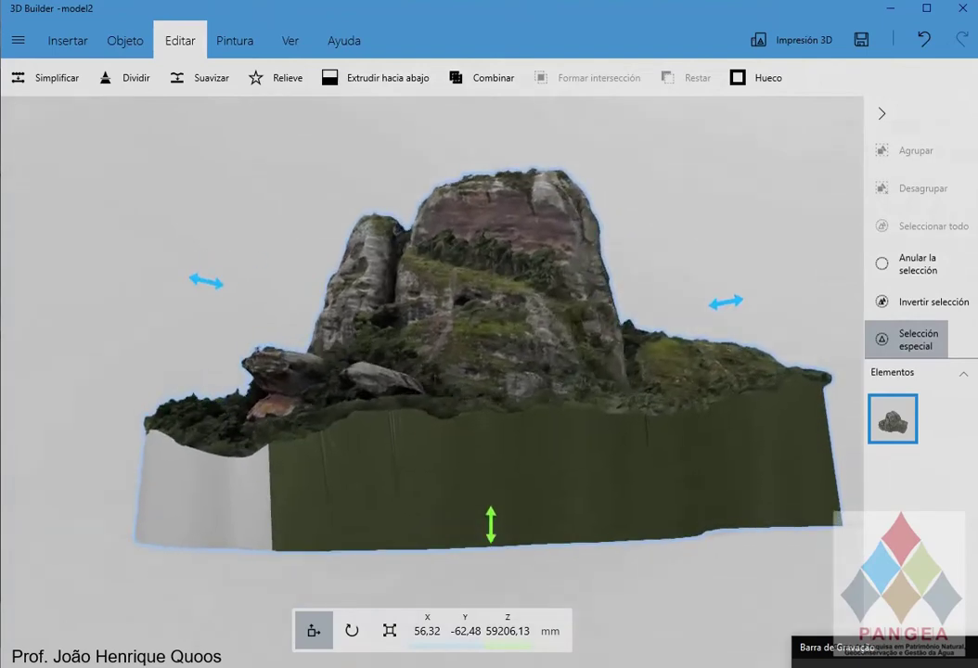
drag(557, 353, 325, 343)
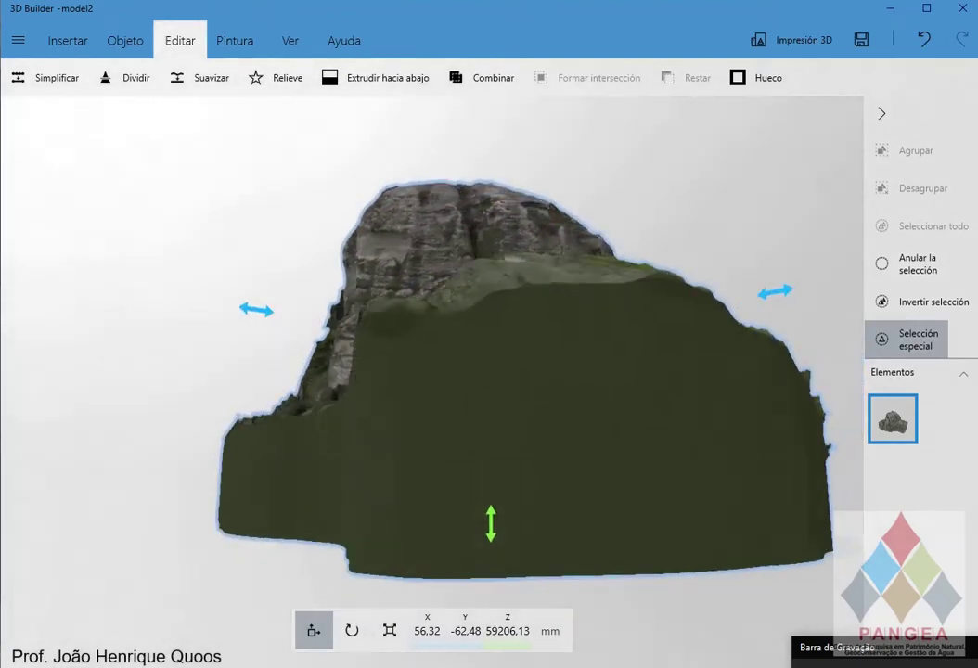
scroll(506, 371, down, 2)
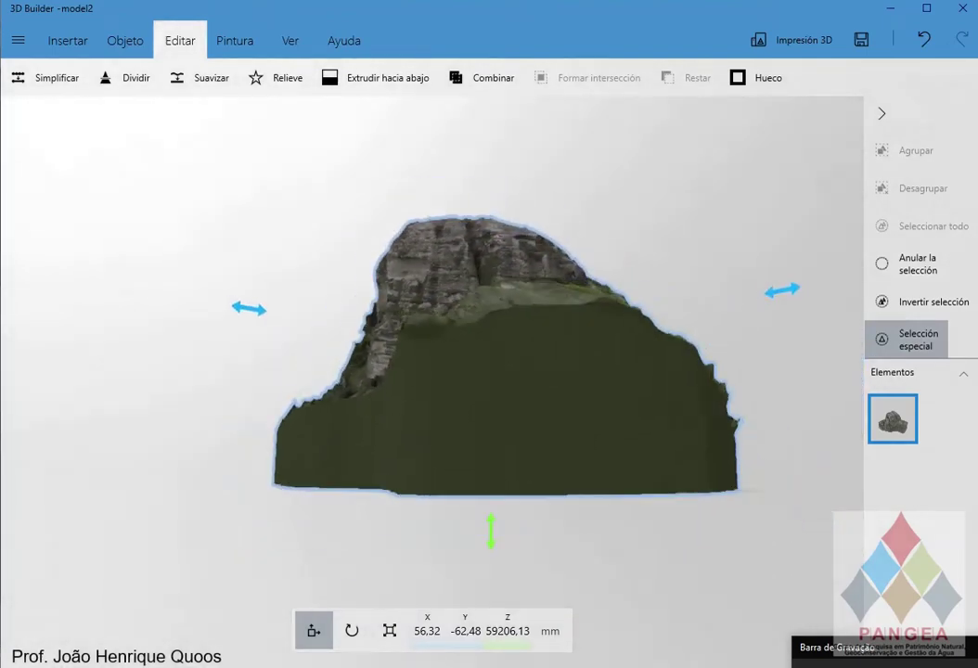
drag(576, 353, 343, 413)
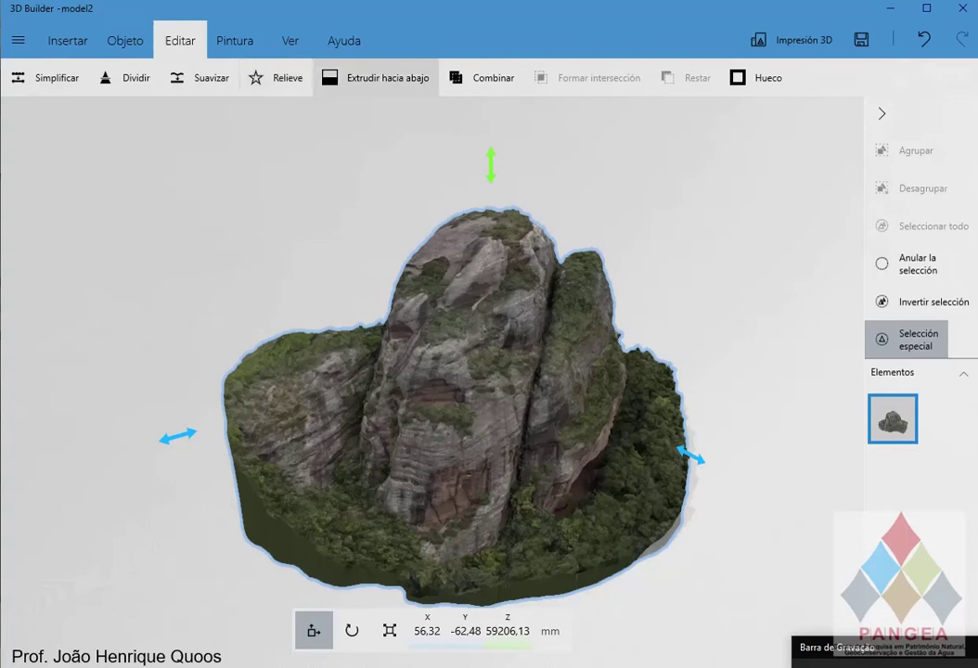
right_drag(446, 371, 443, 329)
drag(520, 362, 689, 341)
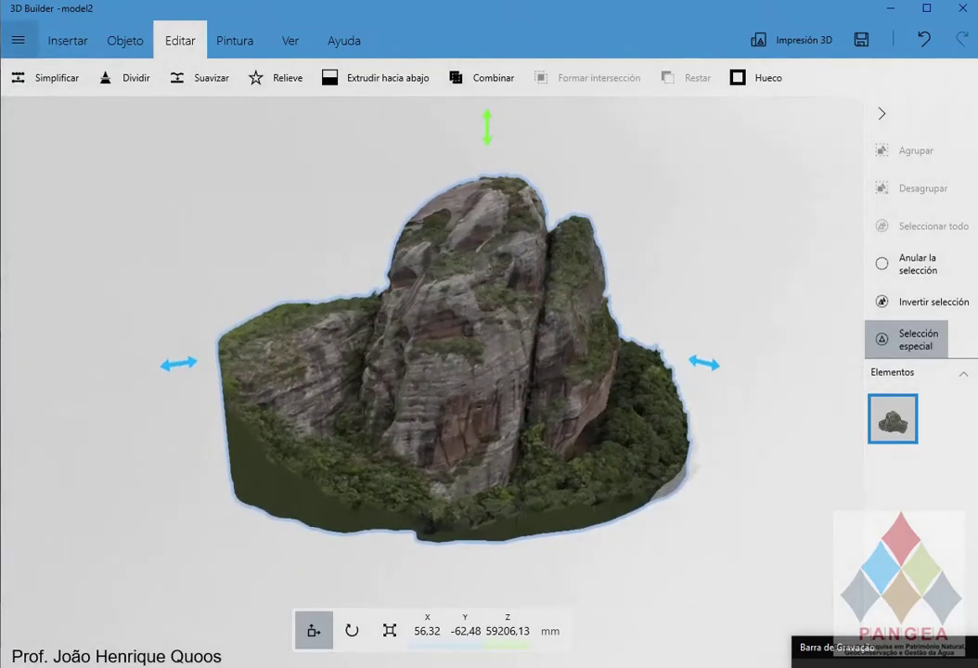
- Save a copy of the solid in GLB format as model-v1.glb in the cacapava 3d stl e ar folder
click(18, 39)
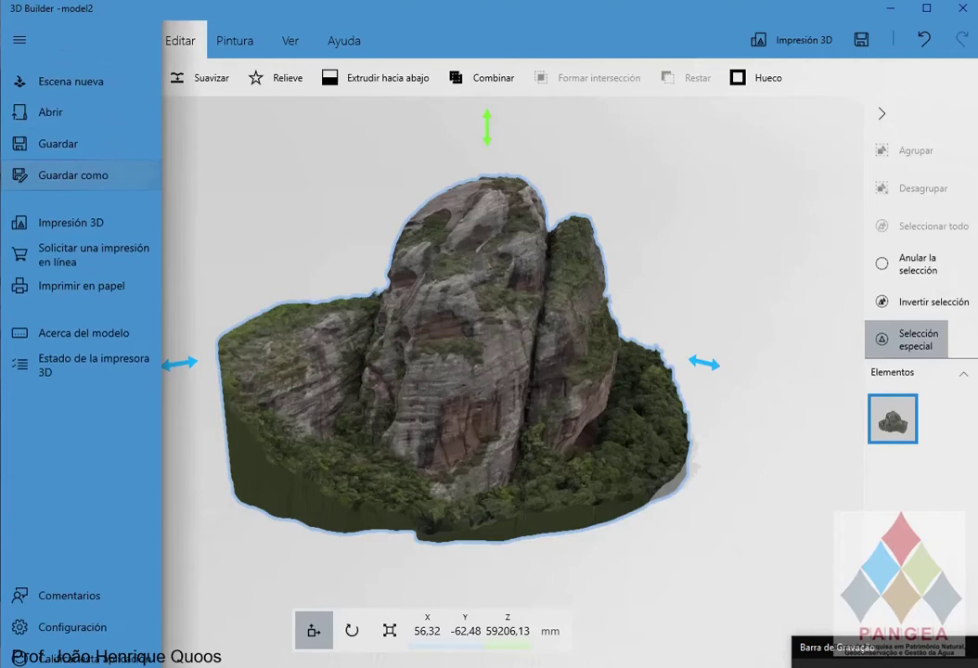
click(72, 174)
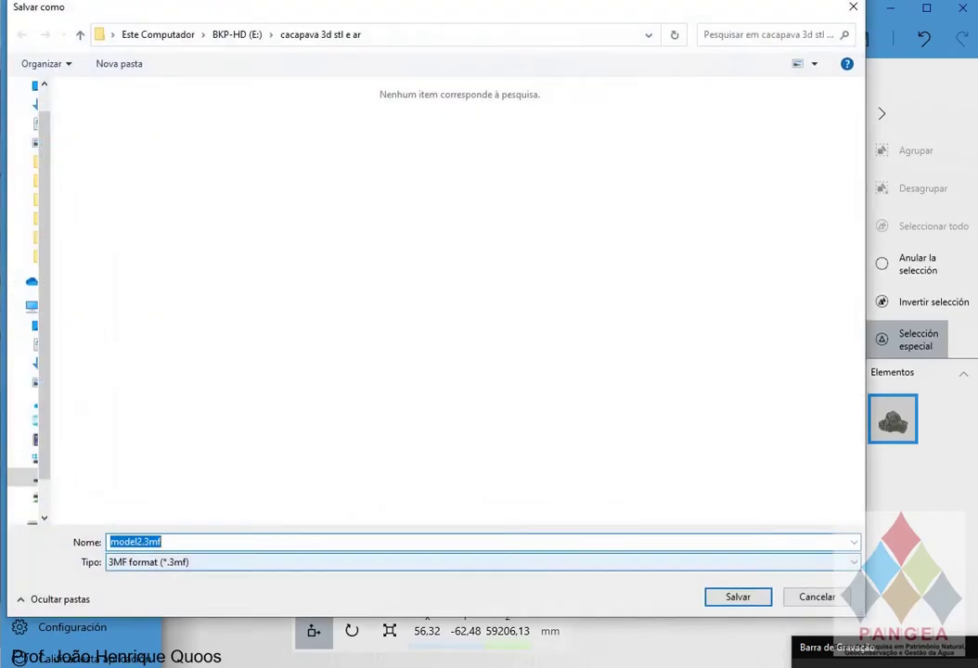
click(483, 563)
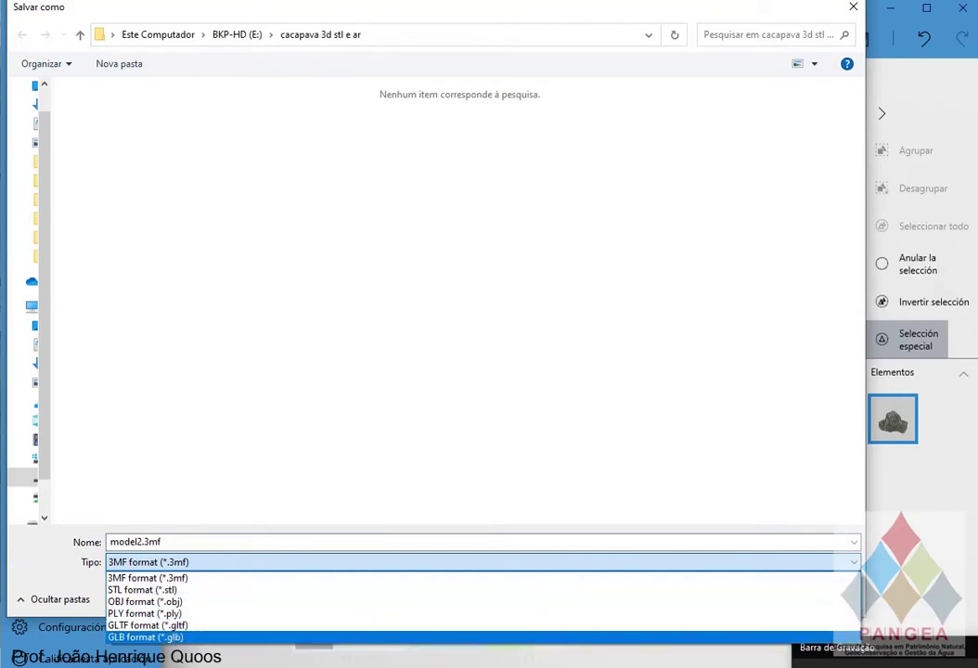
click(146, 637)
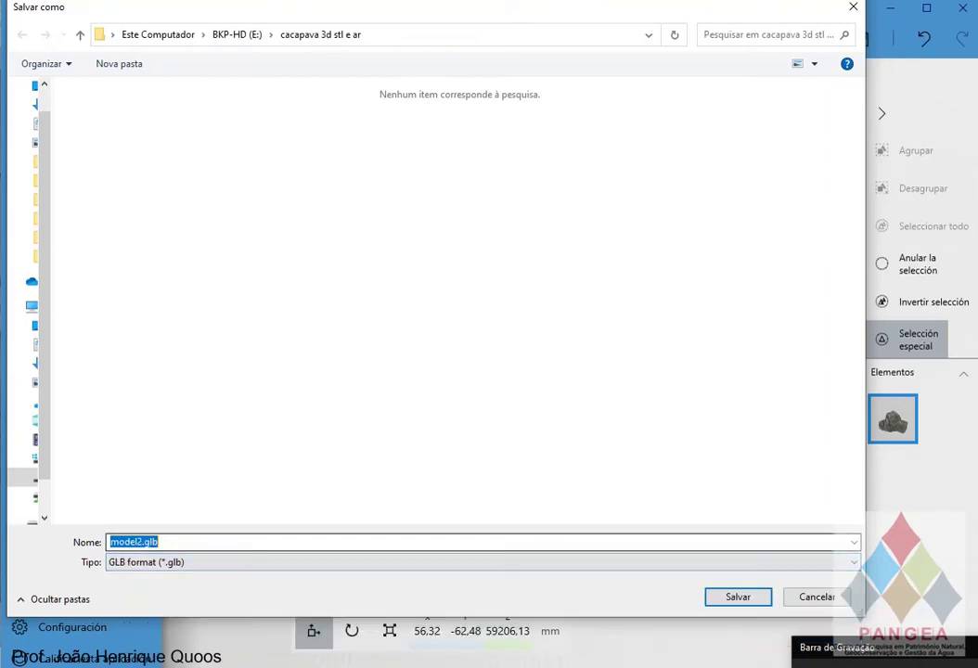
drag(144, 542, 137, 542)
key(BackSpace)
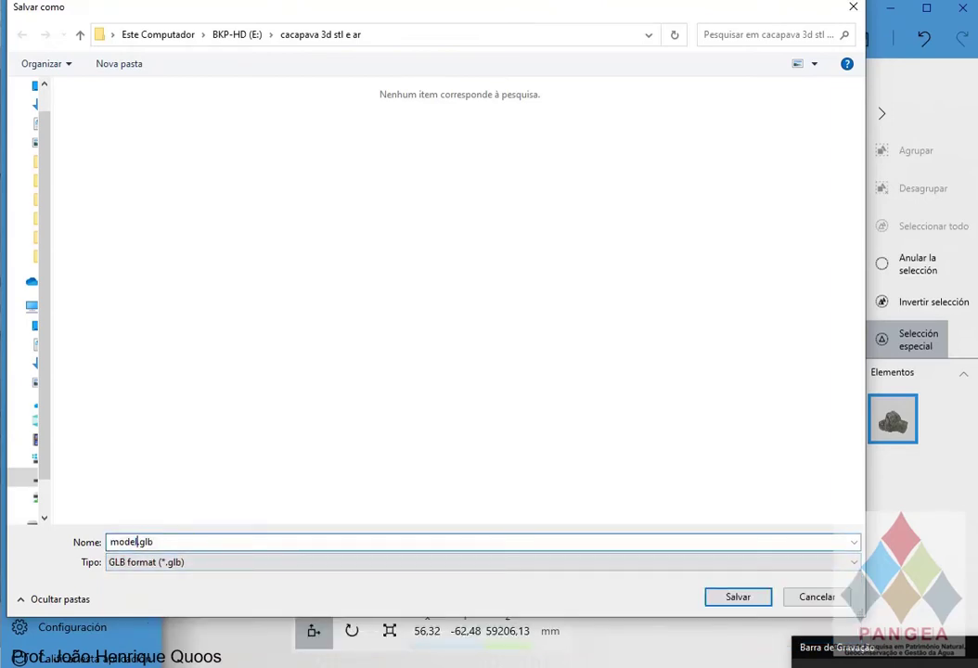
text(-v1)
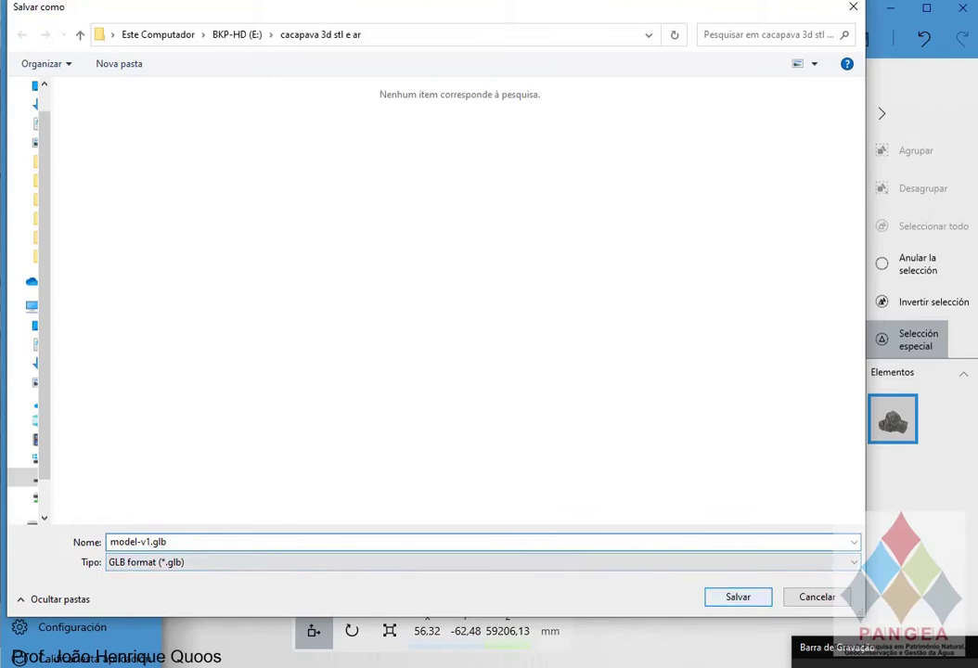
key(Return)
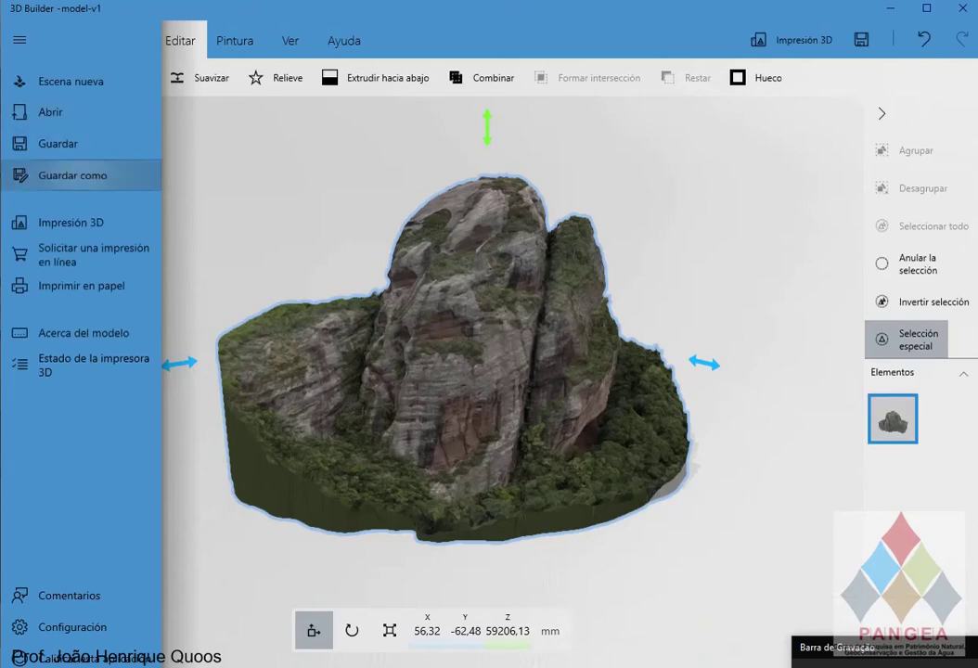
- Save another copy of the solid in STL format as model-v1.stl in the same folder
click(73, 175)
click(189, 563)
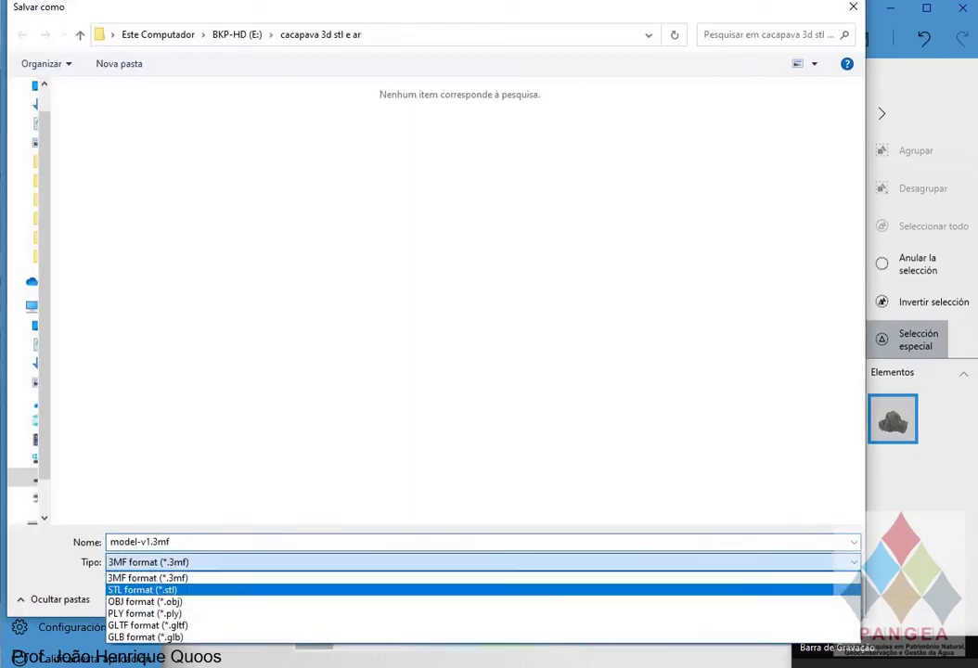
click(148, 590)
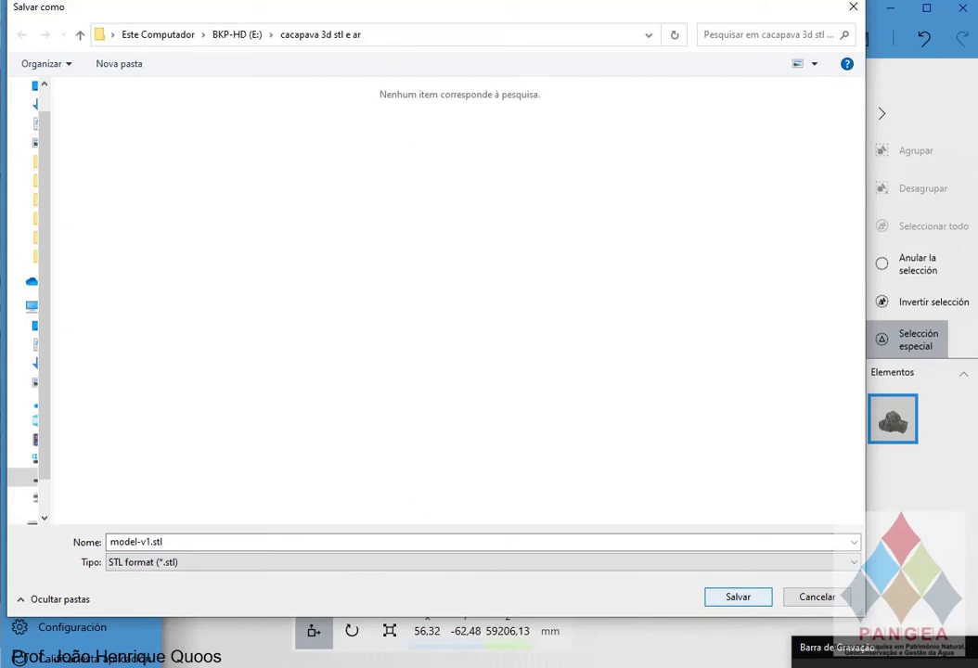
key(Return)
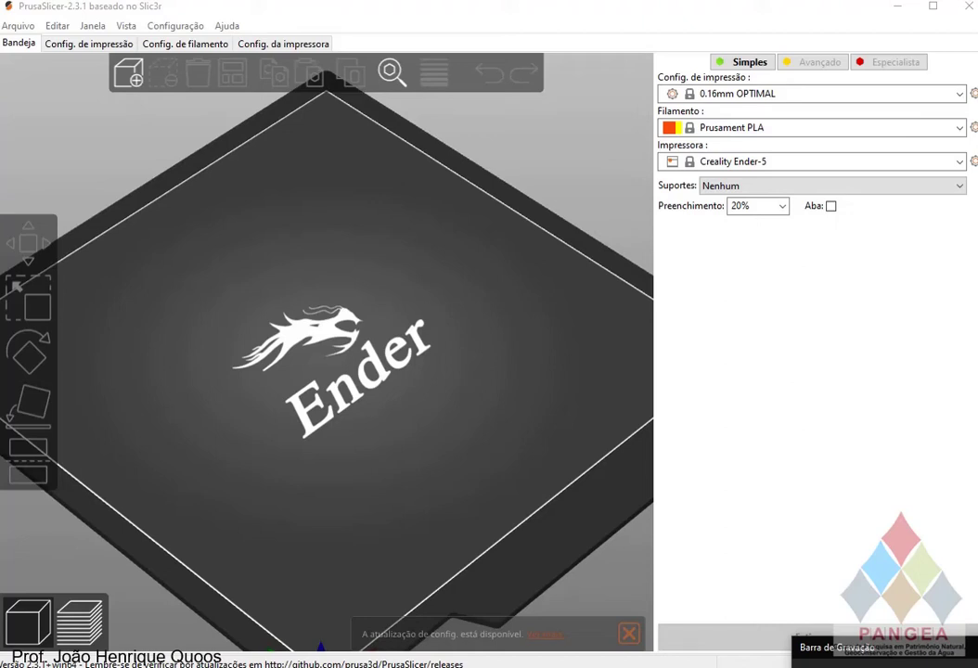
- In PrusaSlicer, import model-v1.stl onto the Creality Ender-5 bed and accept the automatic downscaling to fit
click(18, 26)
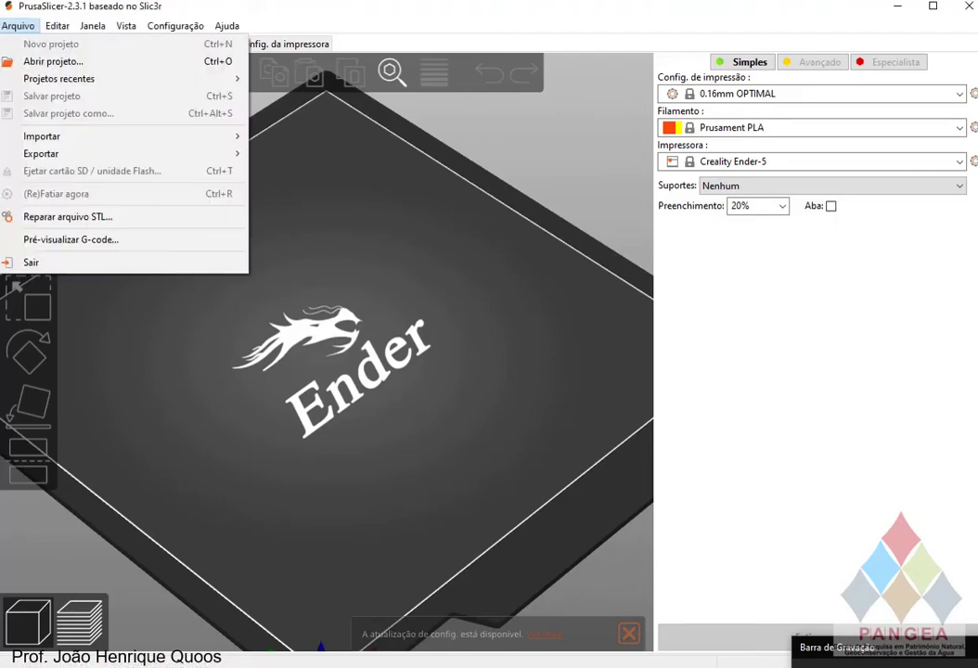
mouse_move(56, 136)
key(Return)
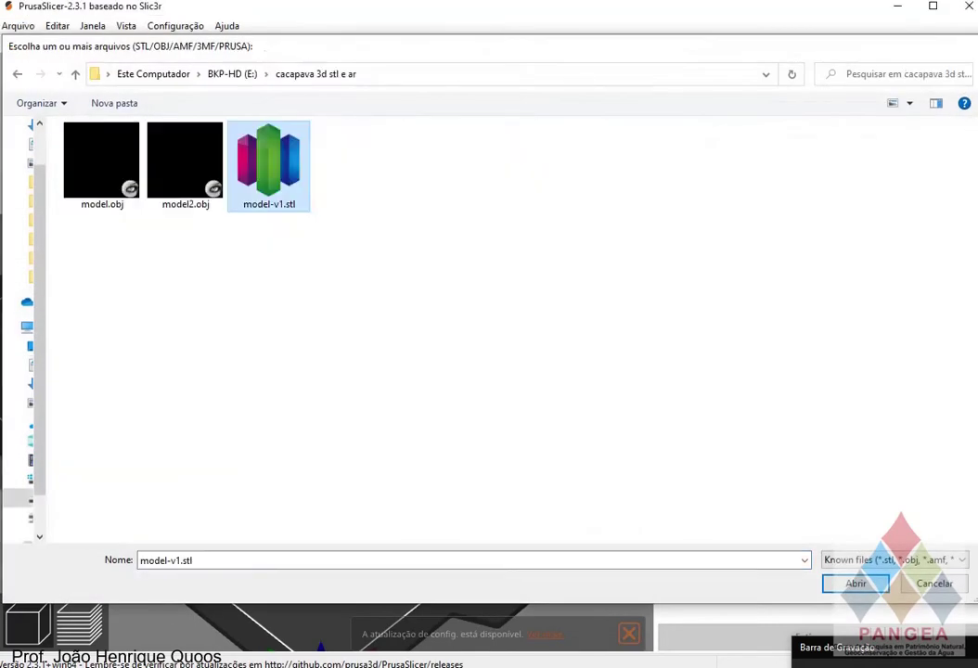
key(Return)
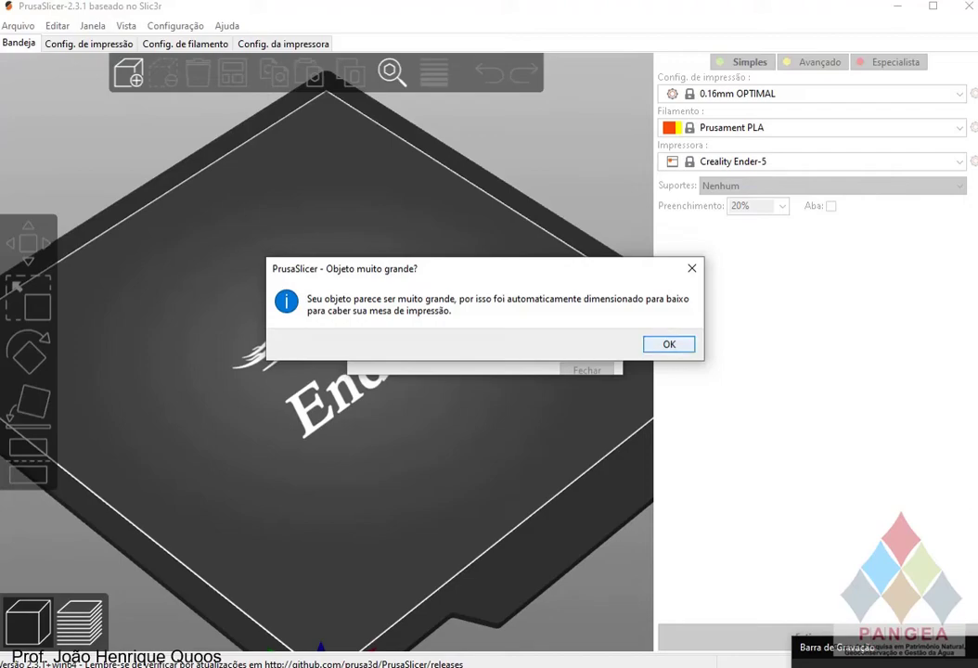
key(Return)
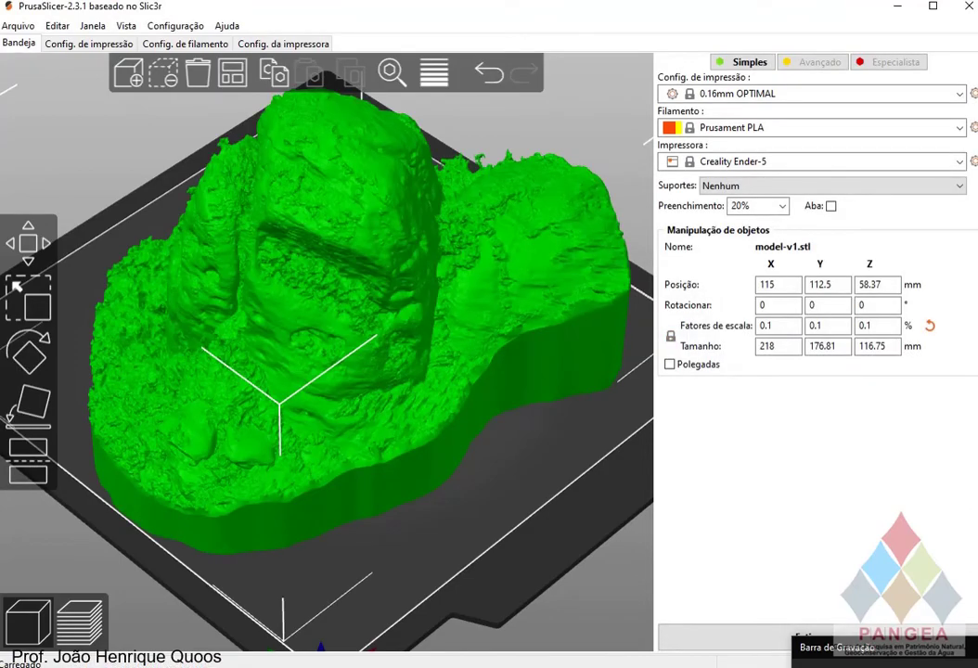
- Set the rock model's Z size to 60 mm, keeping its proportions locked
drag(557, 482, 376, 481)
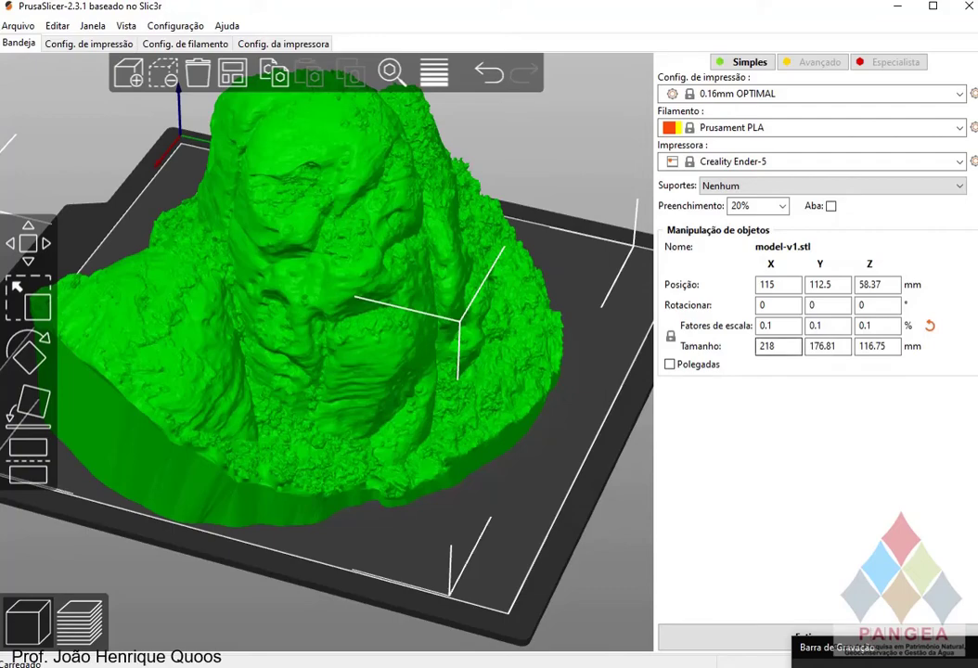
drag(543, 473, 571, 457)
scroll(325, 279, down, 8)
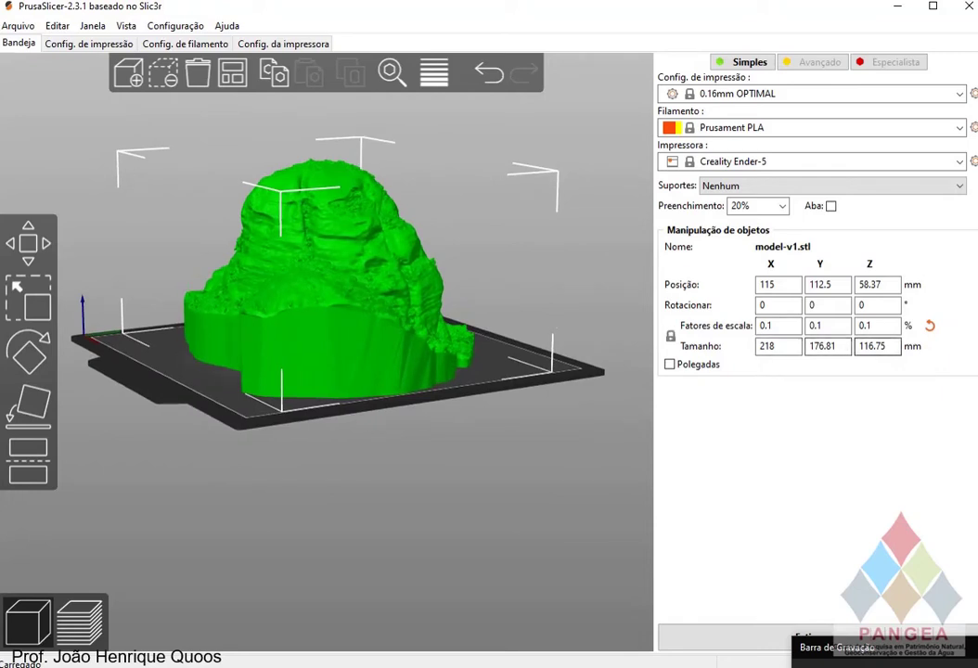
double_click(875, 346)
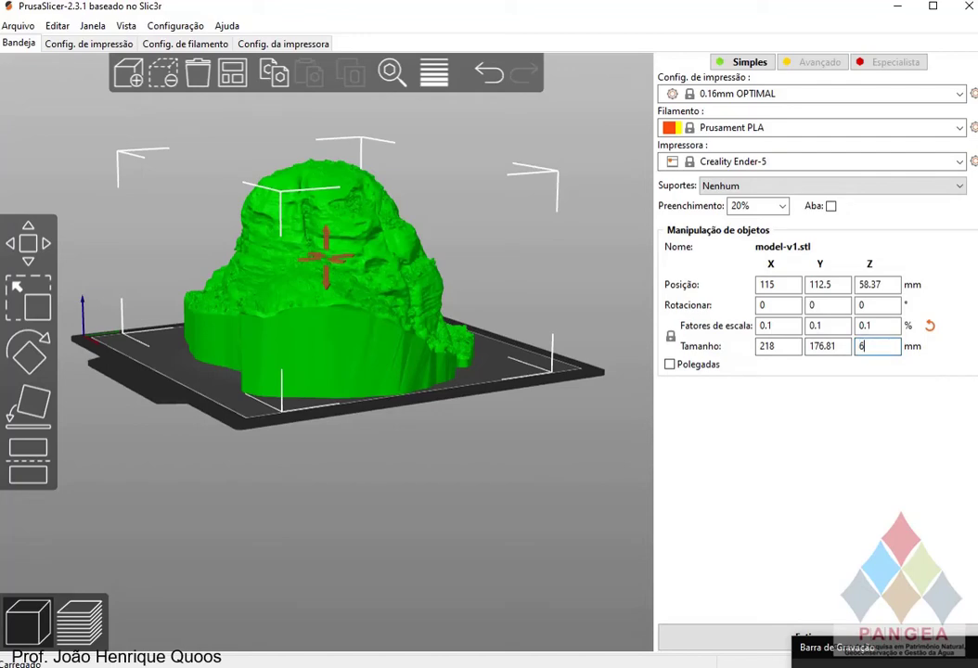
key(Return)
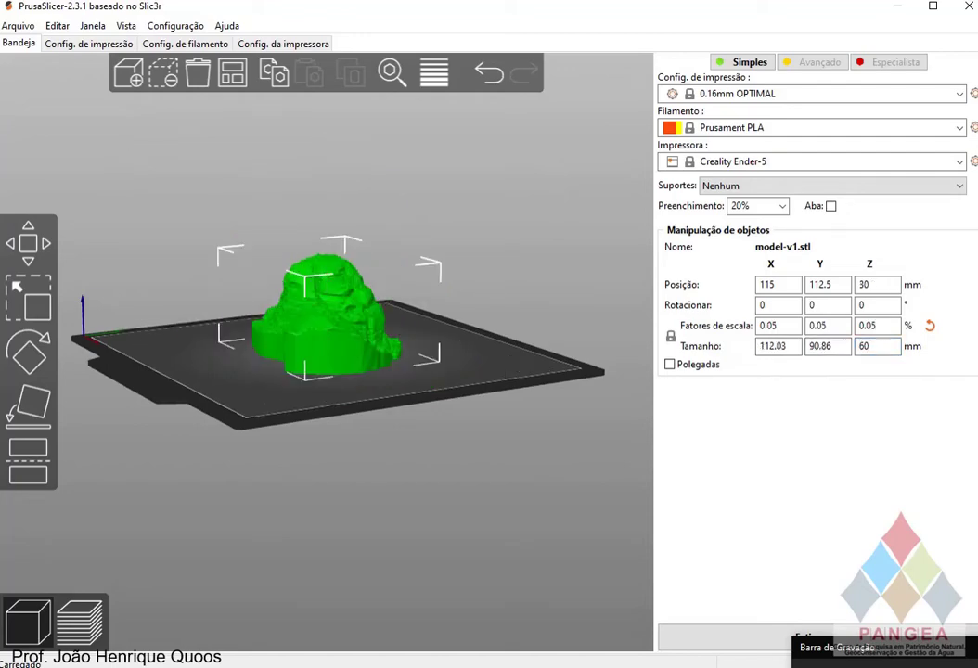
- Slice the resized rock model with the 0.16mm OPTIMAL settings and inspect the layer preview close up from several sides
drag(464, 473, 464, 507)
scroll(325, 325, up, 10)
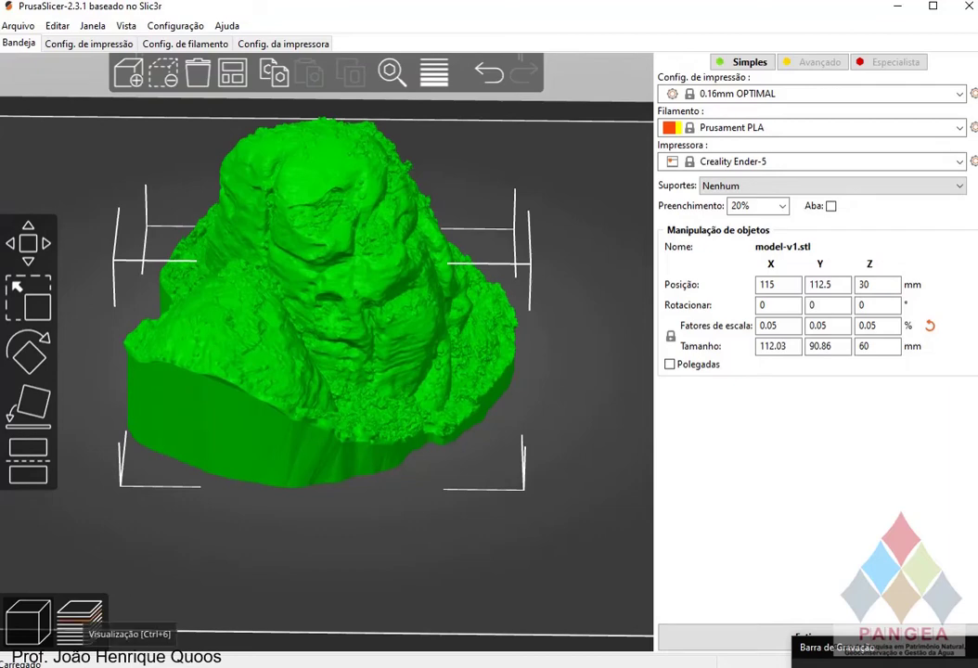
click(79, 622)
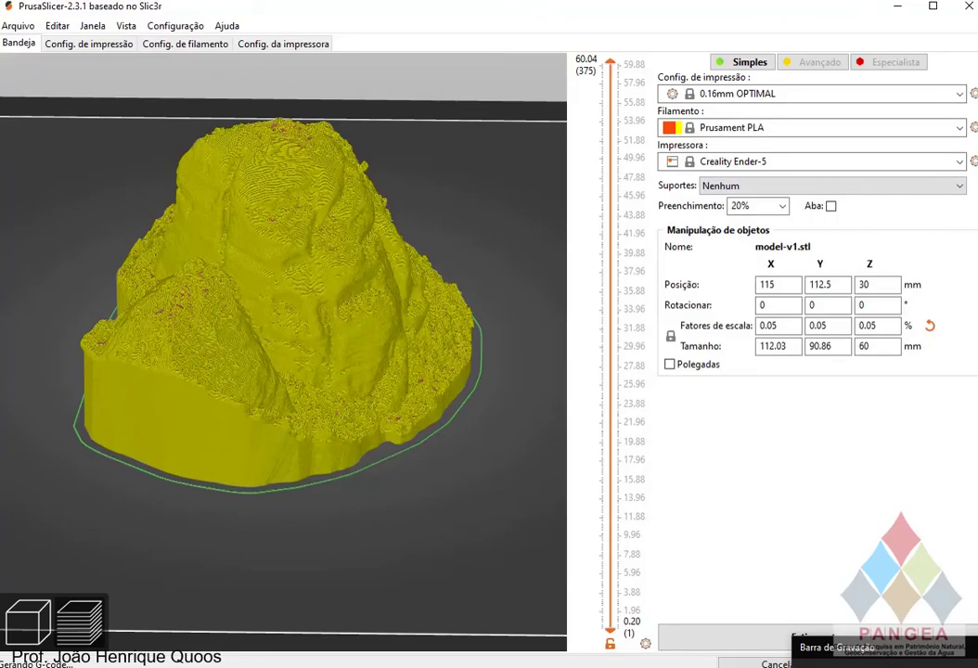
drag(297, 307, 232, 372)
scroll(283, 353, up, 5)
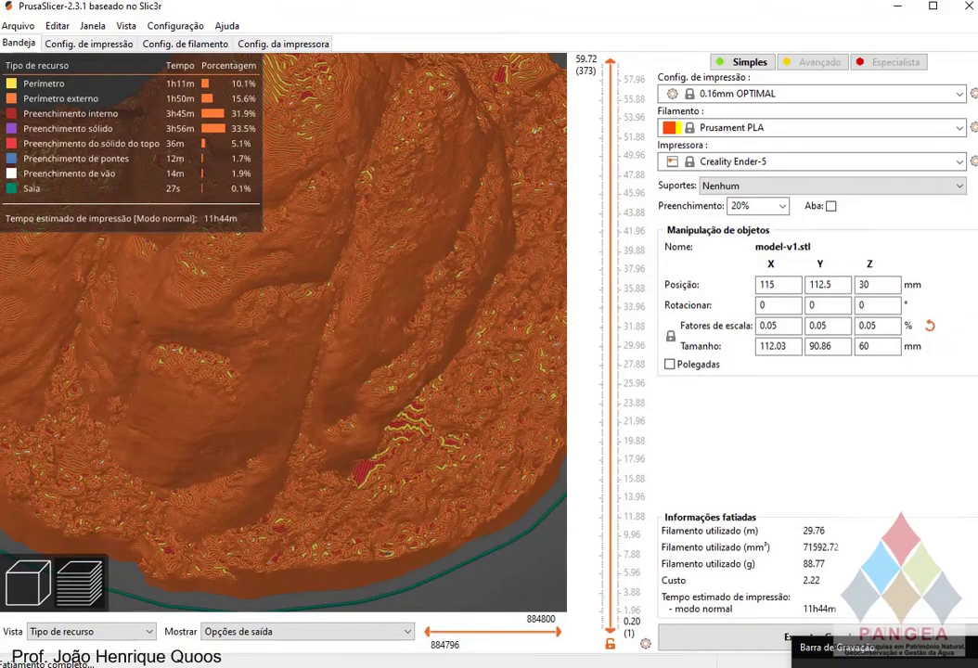
drag(283, 358, 84, 336)
scroll(283, 332, down, 3)
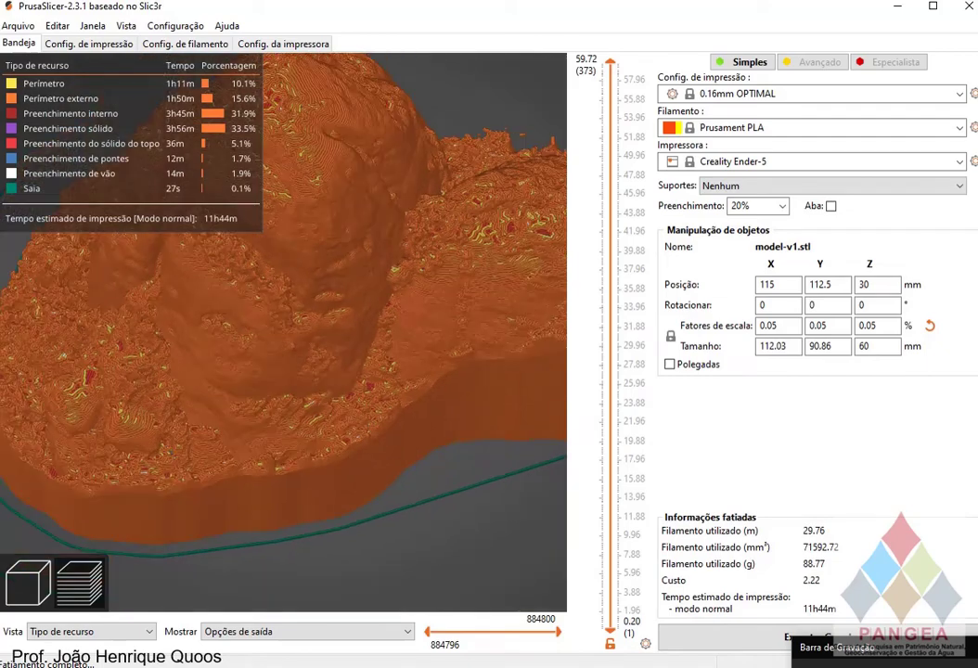
- Examine the surface detail of the sliced rock's layer preview close up from several angles
scroll(283, 332, down, 2)
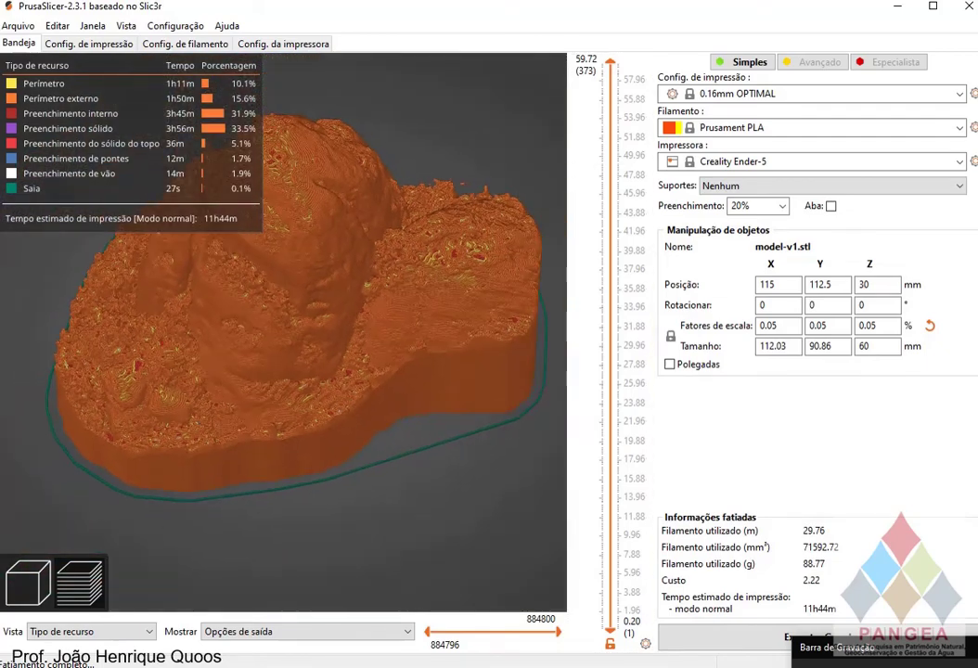
drag(278, 390, 360, 354)
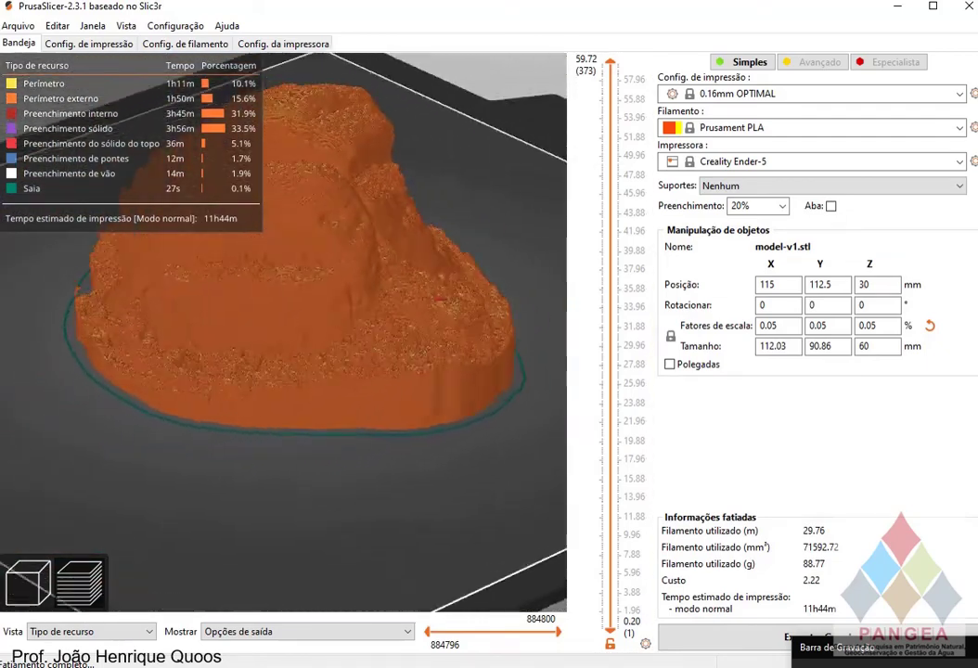
scroll(283, 333, up, 8)
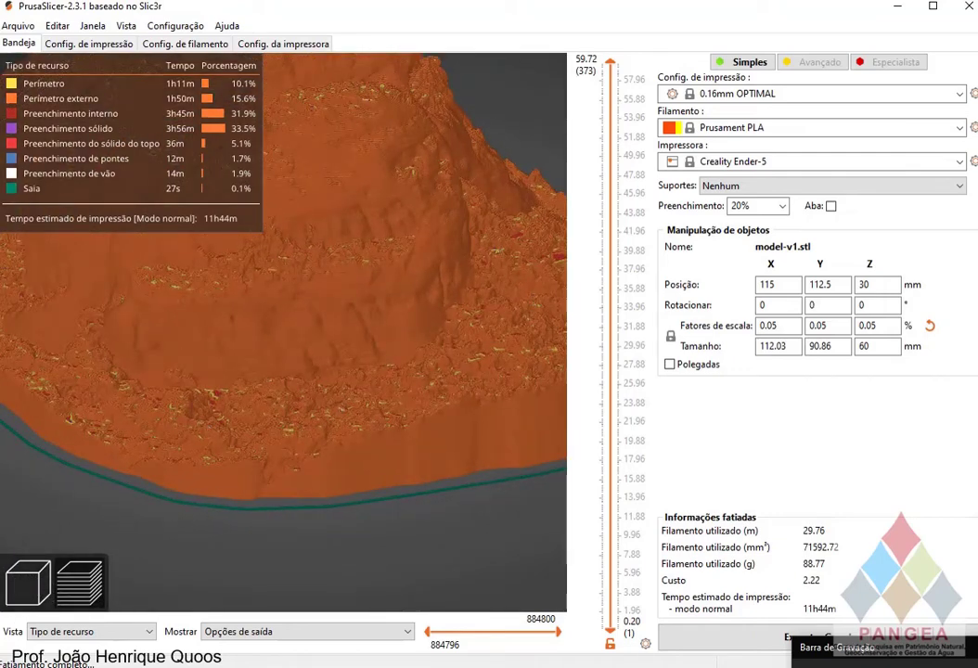
scroll(284, 332, down, 6)
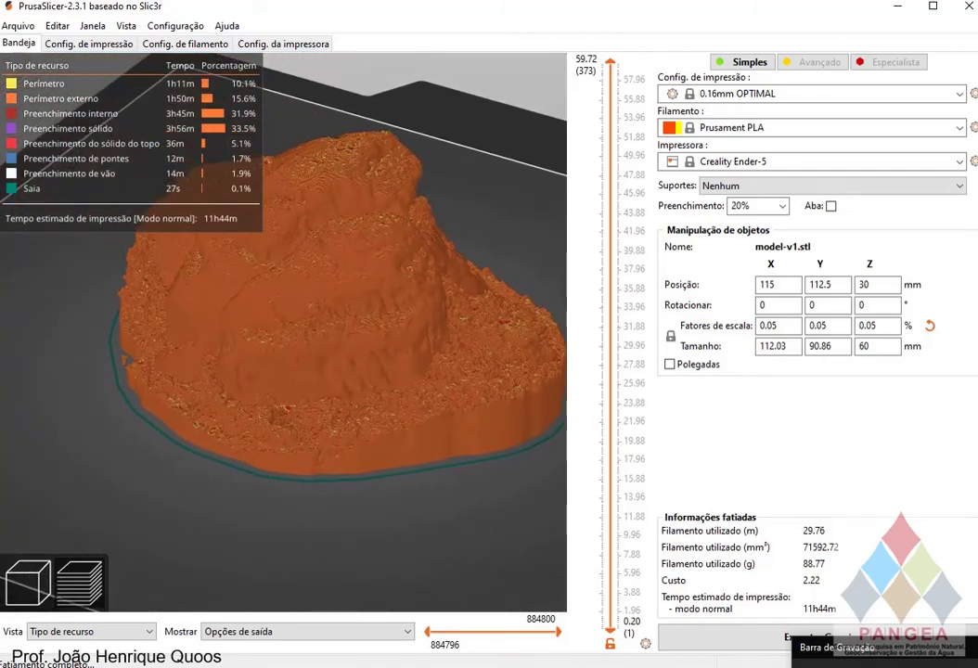
drag(371, 372, 280, 396)
scroll(283, 332, up, 5)
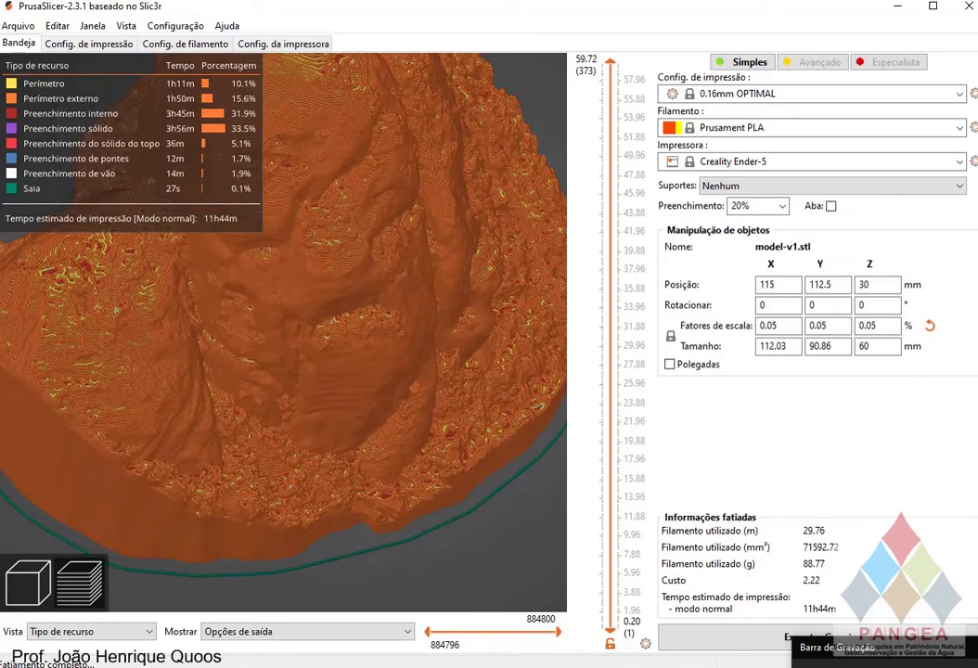
drag(316, 353, 61, 349)
- Return to the 3D editor view and export the bed's resized rock as model-v2.stl in the cacapava 3d stl e ar folder
click(28, 584)
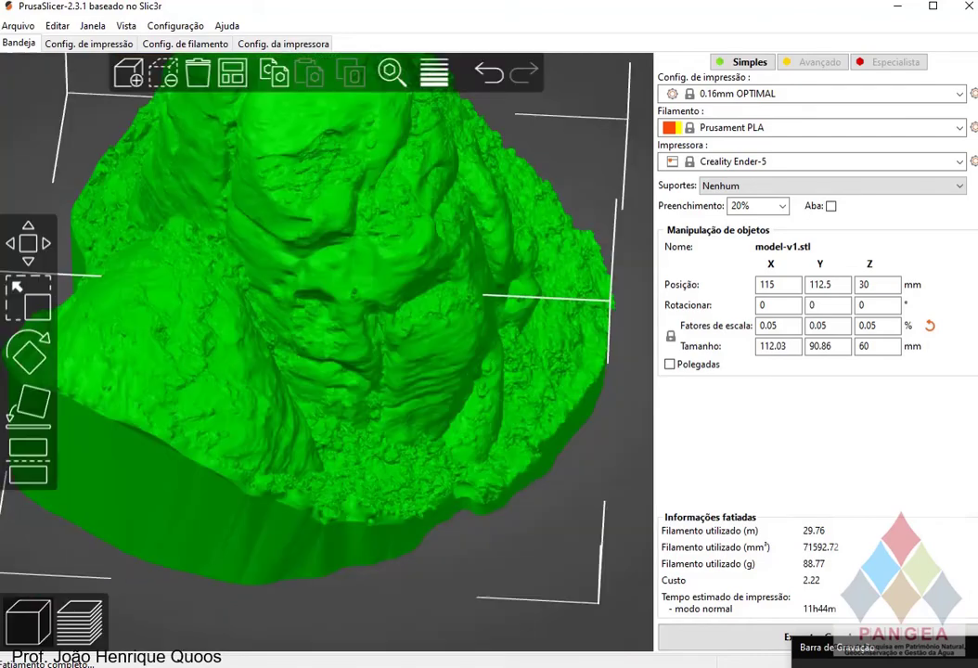
scroll(327, 353, down, 8)
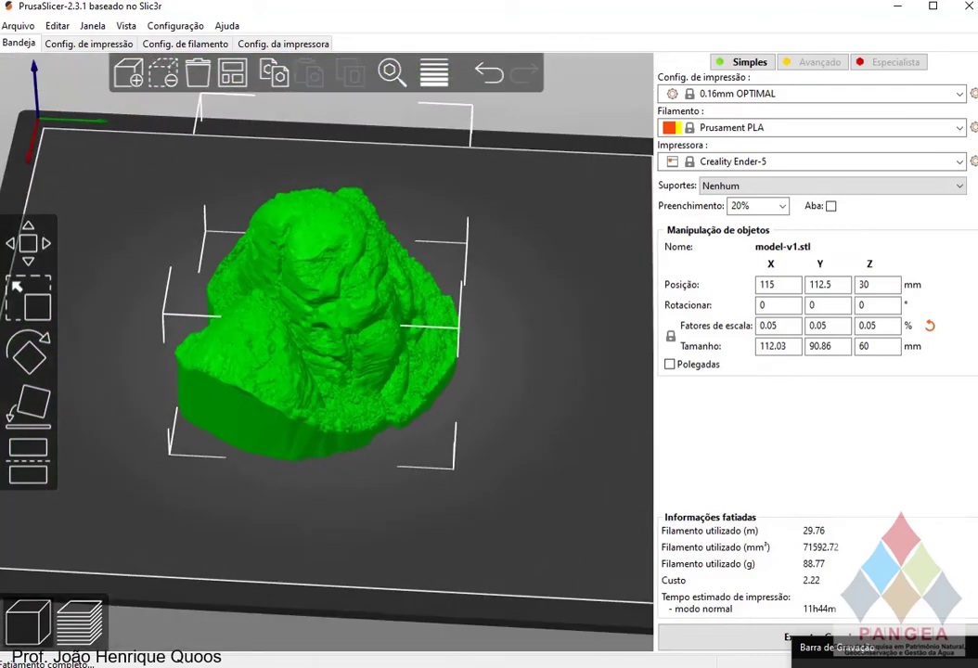
drag(140, 501, 104, 519)
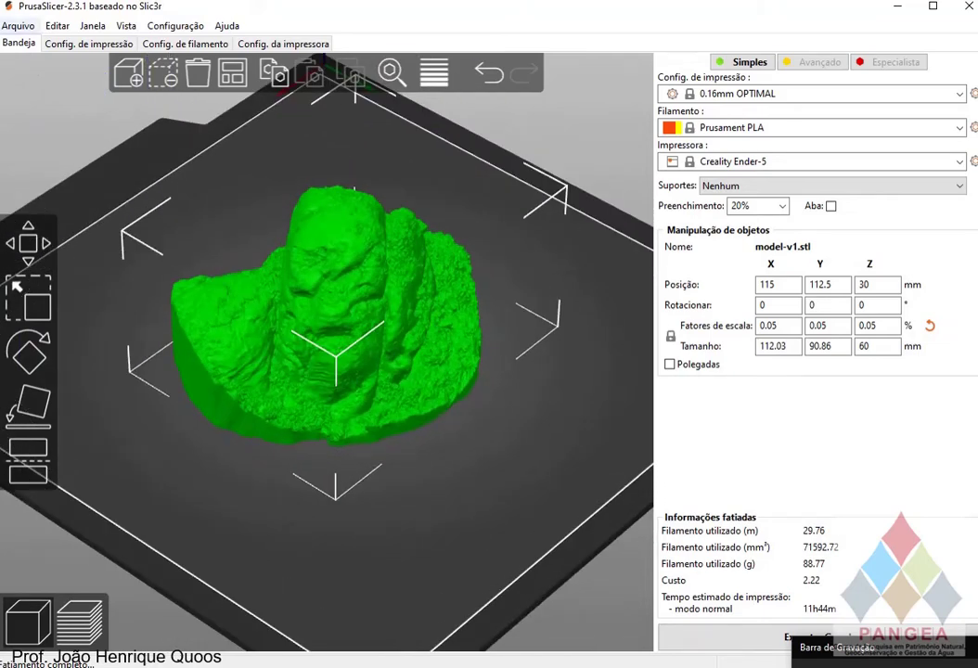
click(17, 25)
mouse_move(55, 153)
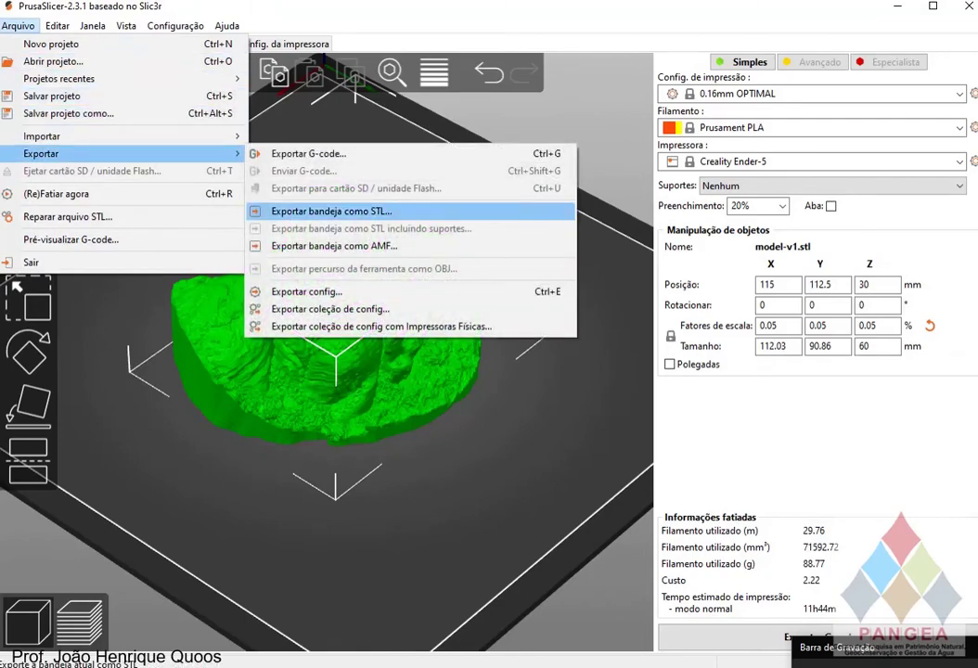
click(332, 211)
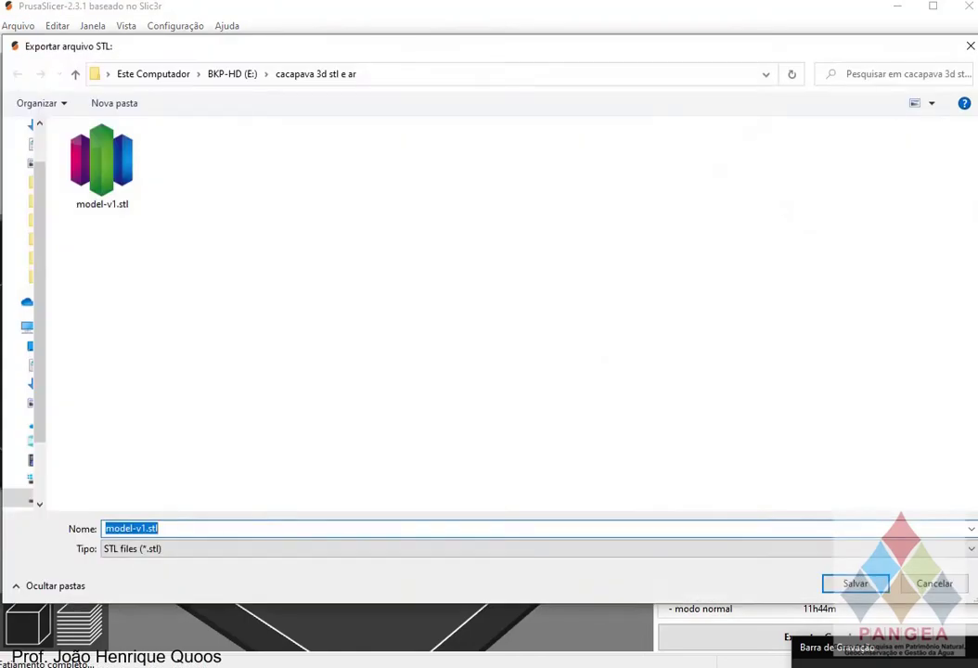
drag(139, 529, 146, 528)
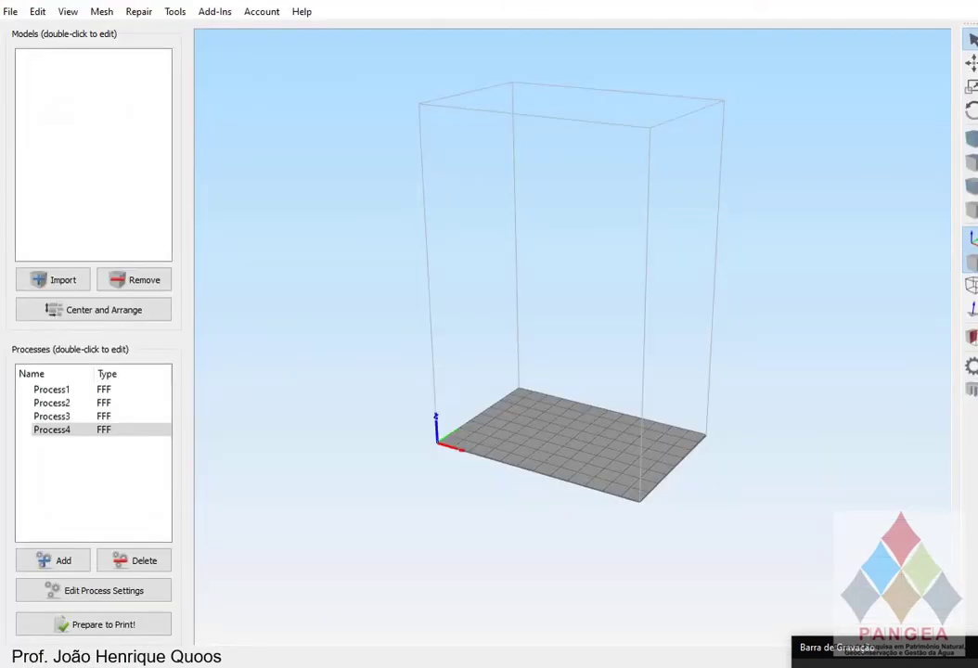
- In Simplify3D, import model-v2.stl from the cacapava 3d stl e ar folder and frame the rock on the build plate
click(10, 12)
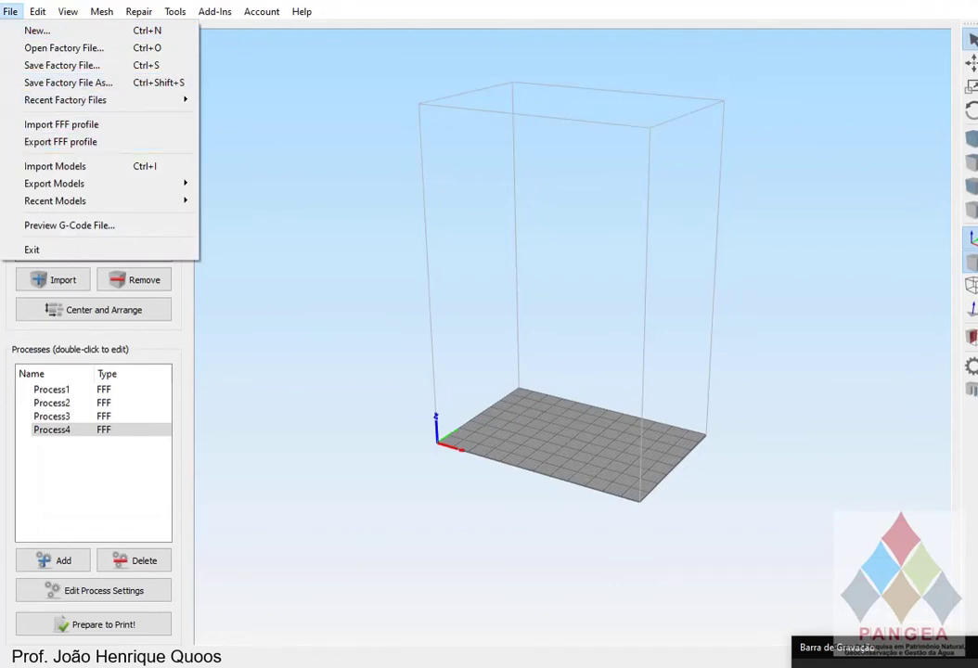
click(46, 163)
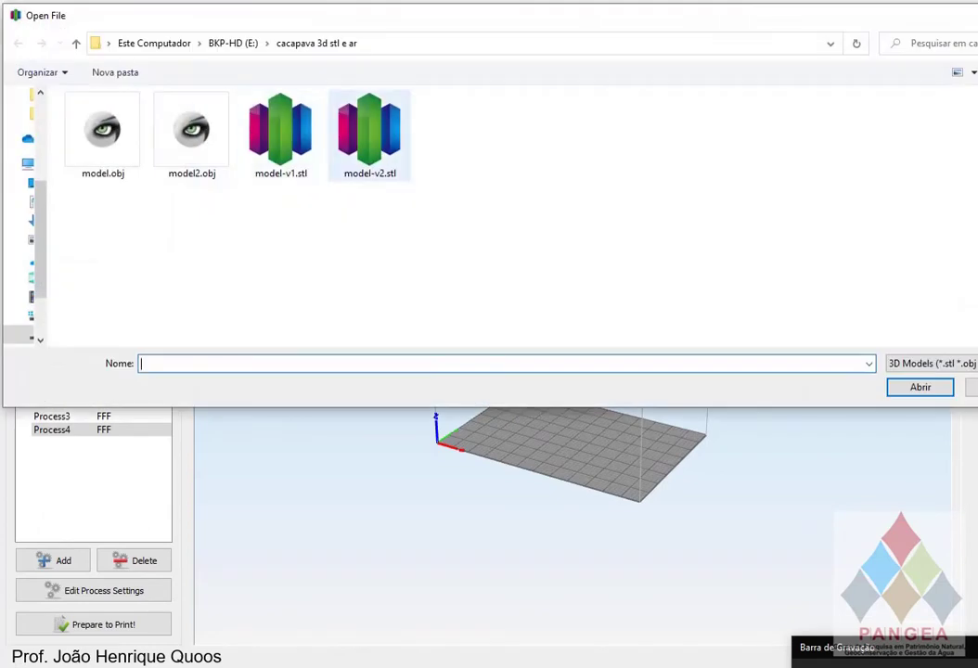
click(371, 135)
key(Return)
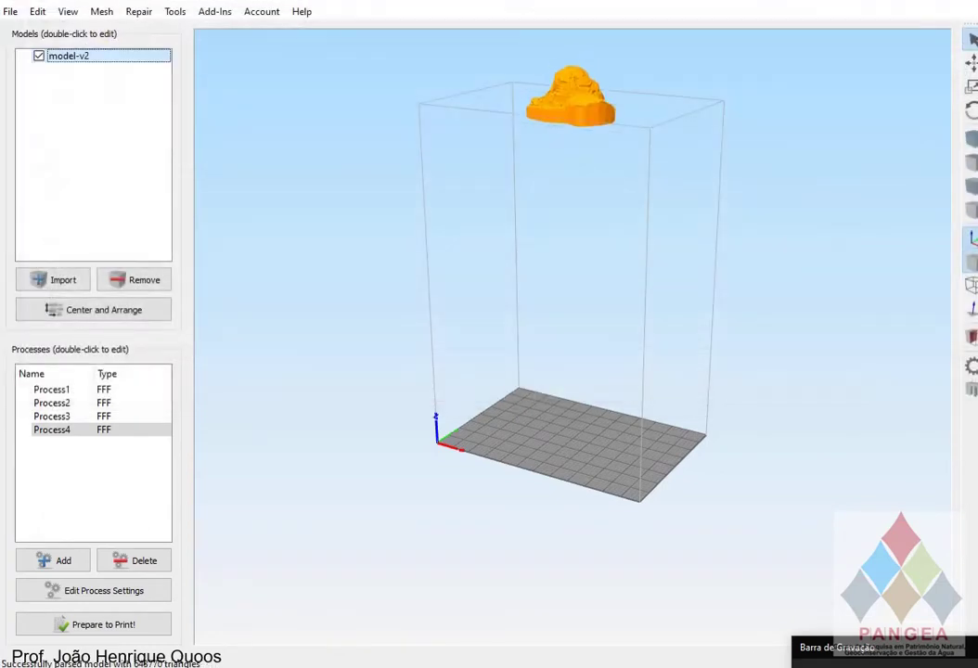
scroll(573, 372, up, 5)
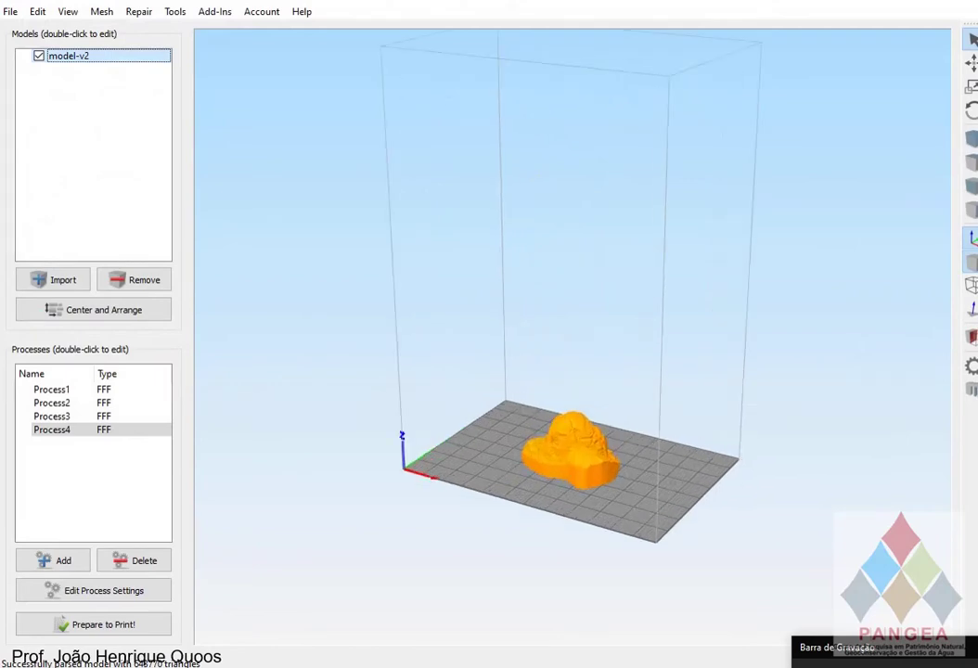
drag(573, 372, 573, 429)
scroll(573, 429, up, 5)
scroll(573, 429, up, 3)
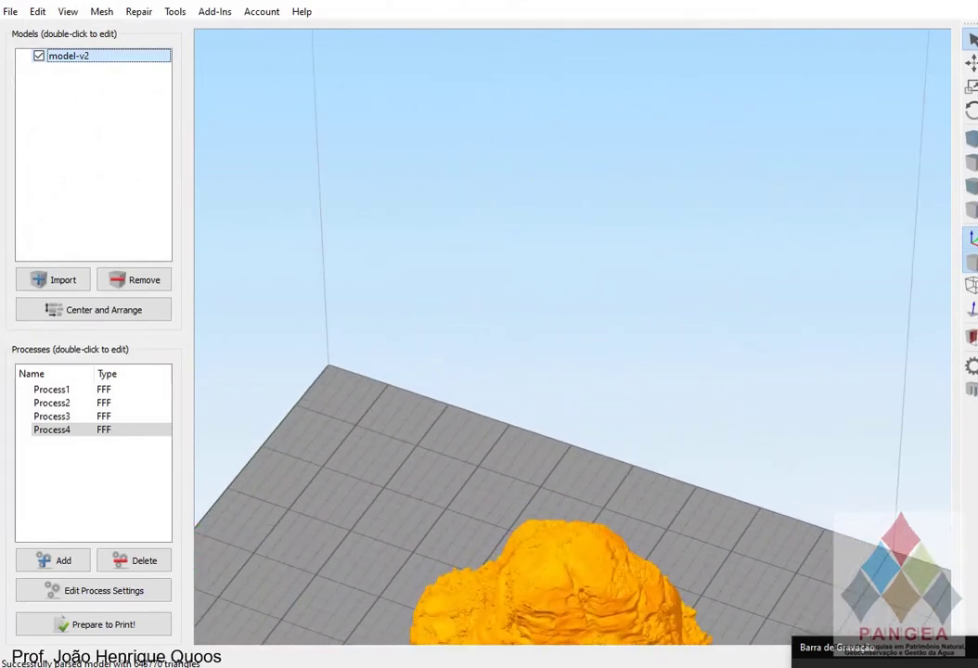
right_drag(572, 520, 538, 232)
drag(538, 279, 538, 236)
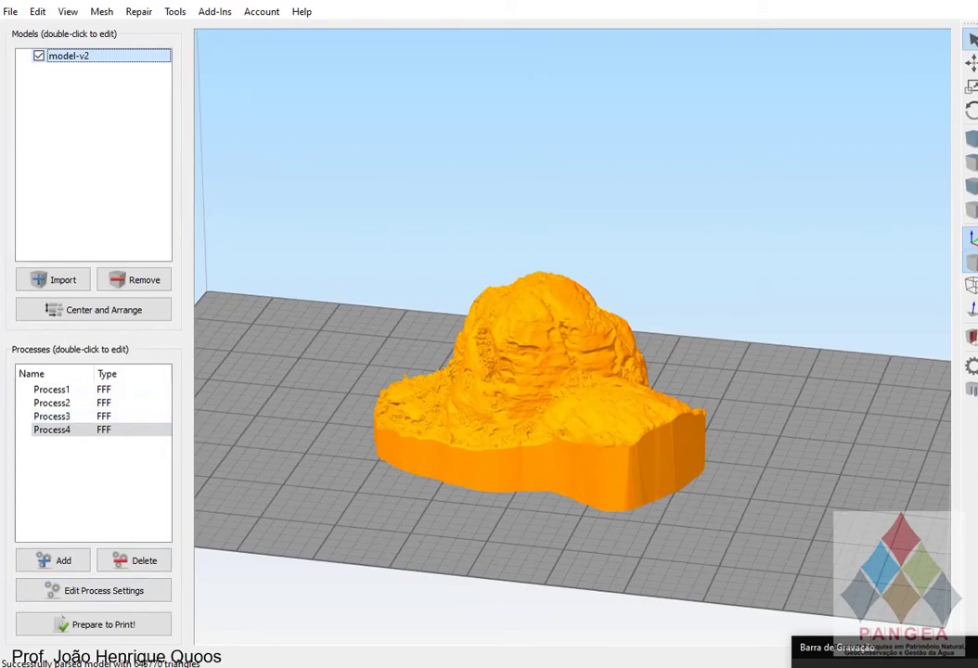
- Apply the H4-ABS-Q.MEDIA profile to Process4, review its layer and support settings, and accept them
click(94, 591)
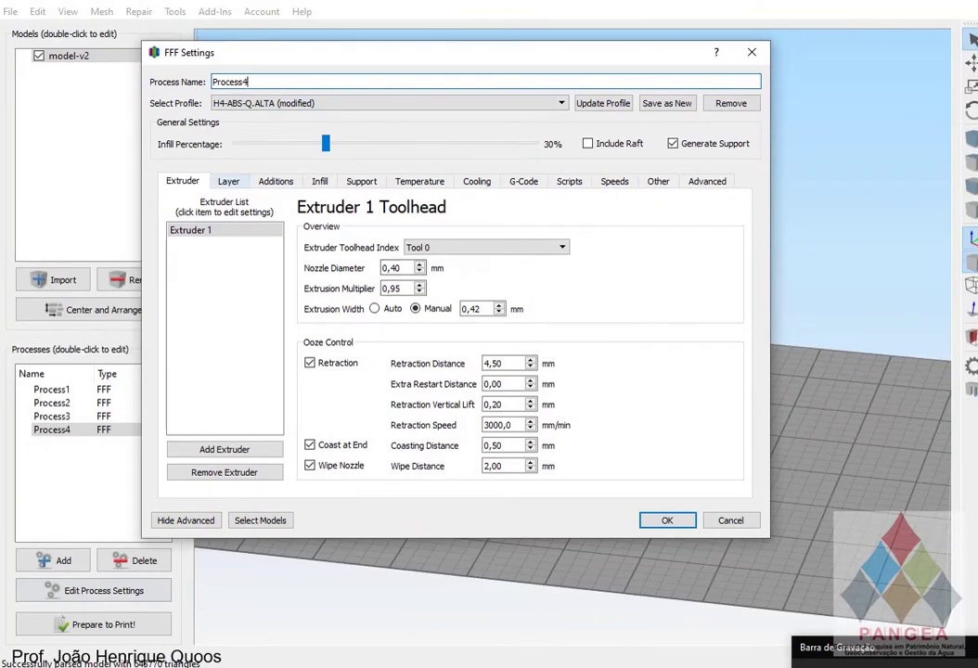
click(228, 181)
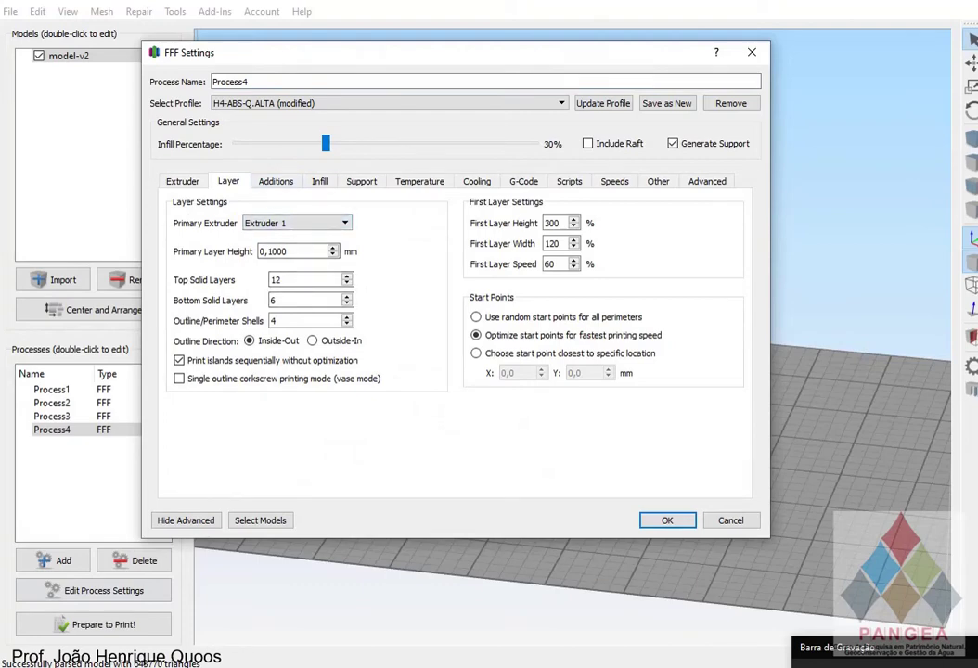
click(390, 103)
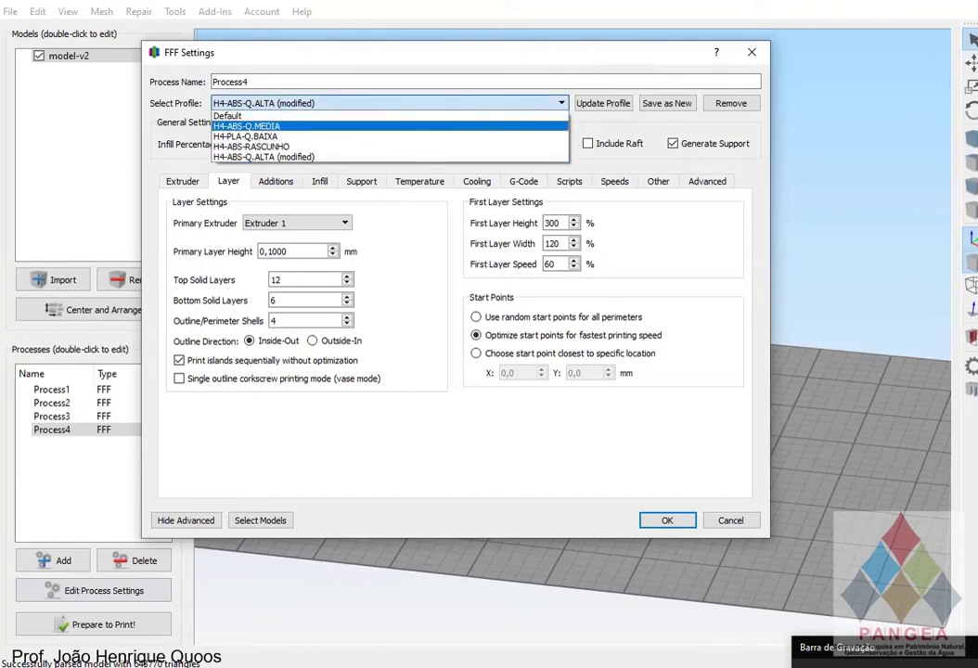
click(246, 125)
click(583, 320)
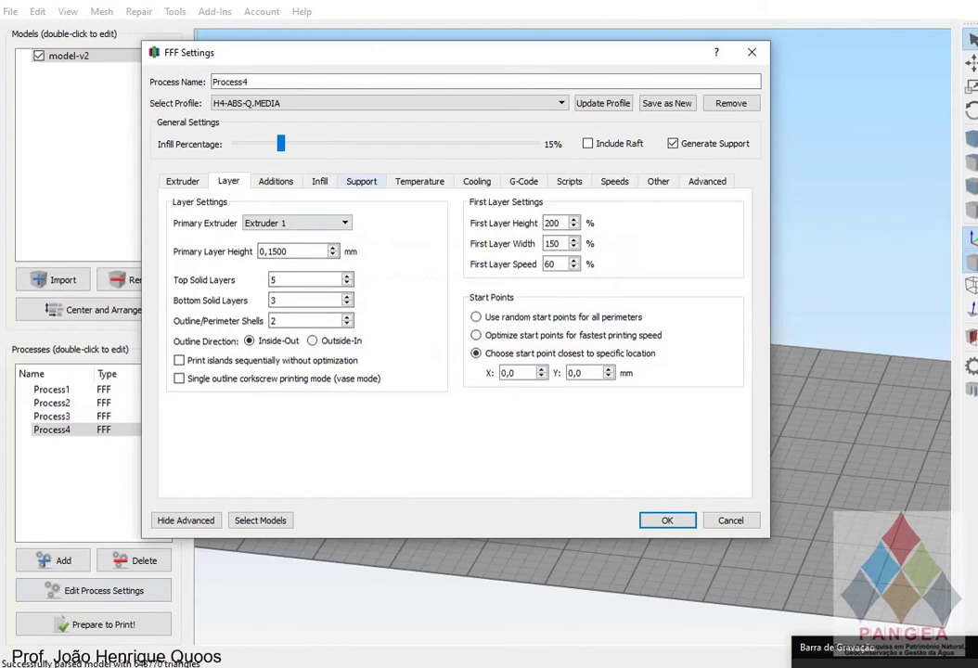
click(362, 181)
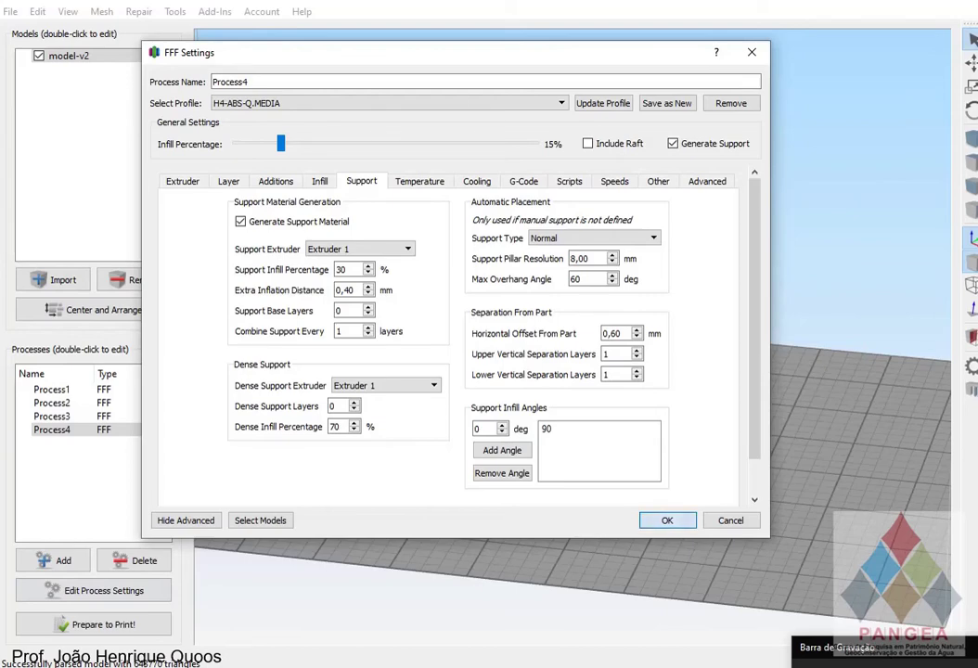
click(668, 521)
- Prepare the rock model for printing by slicing it with Process4 in continuous layer-by-layer mode
drag(557, 371, 608, 311)
scroll(559, 397, up, 8)
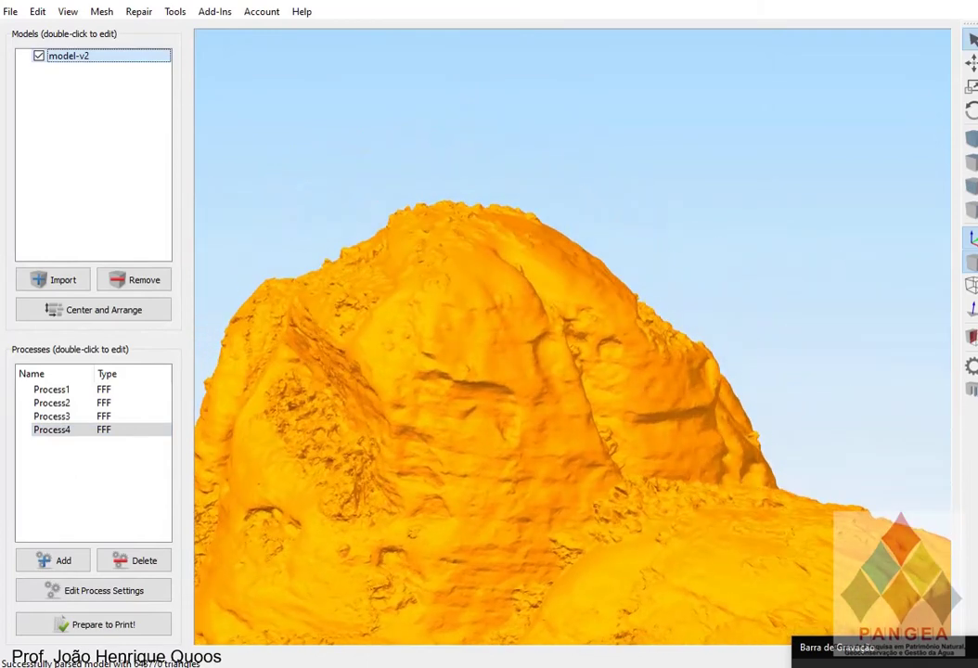
scroll(573, 337, down, 3)
scroll(572, 337, down, 4)
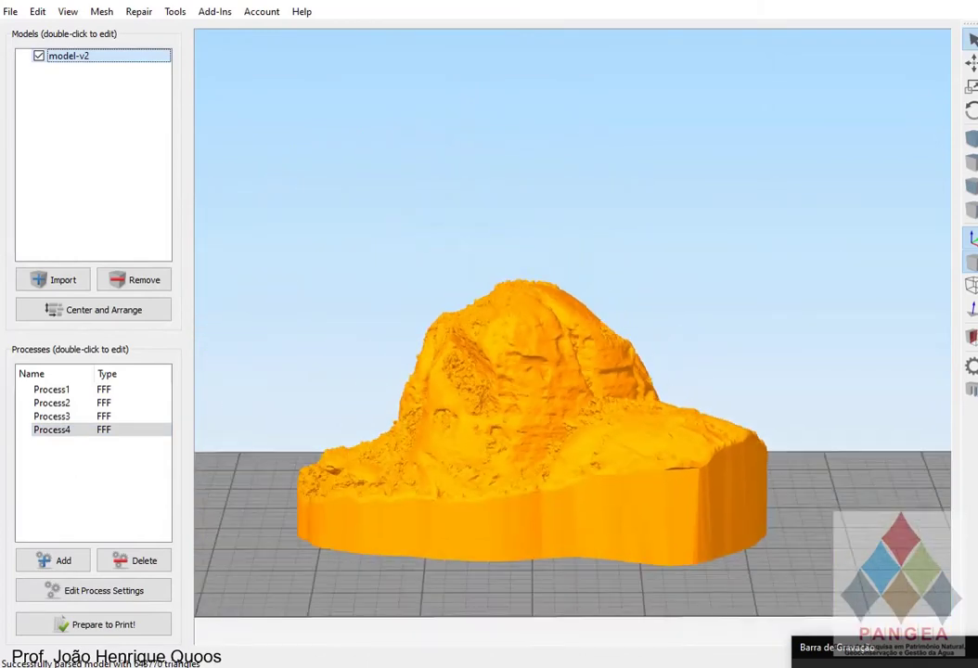
click(93, 625)
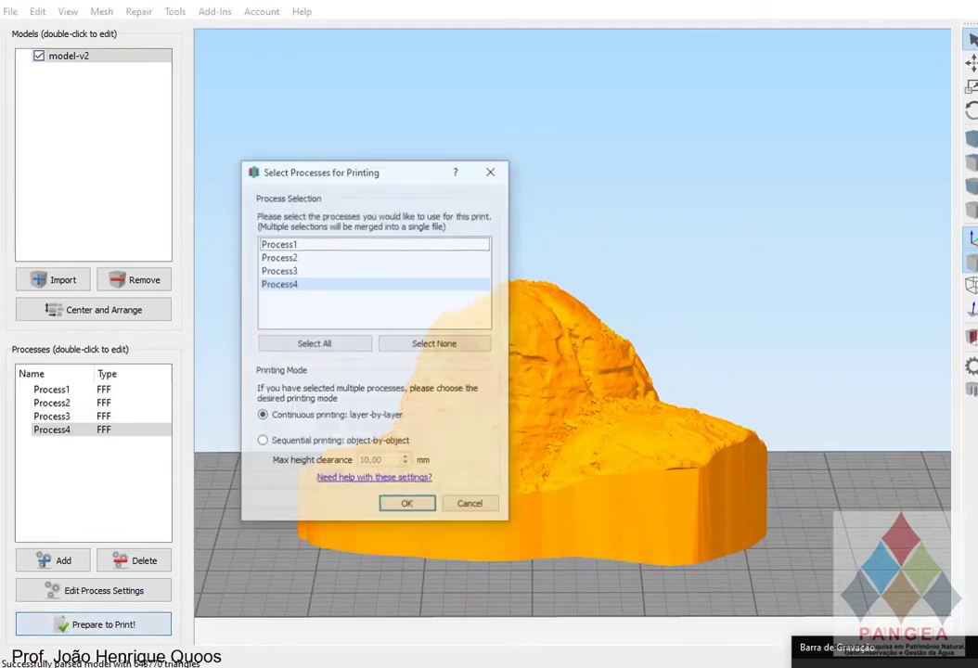
key(Return)
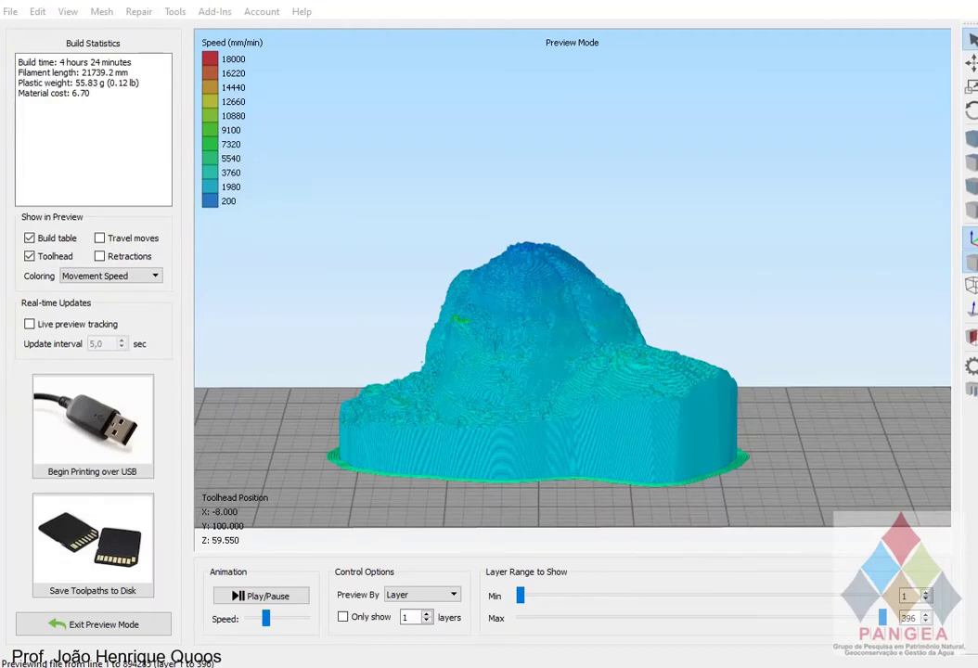
- Examine the toolpath preview of the rock from several sides, including its support structures and surface detail
drag(572, 306, 388, 457)
scroll(572, 290, up, 5)
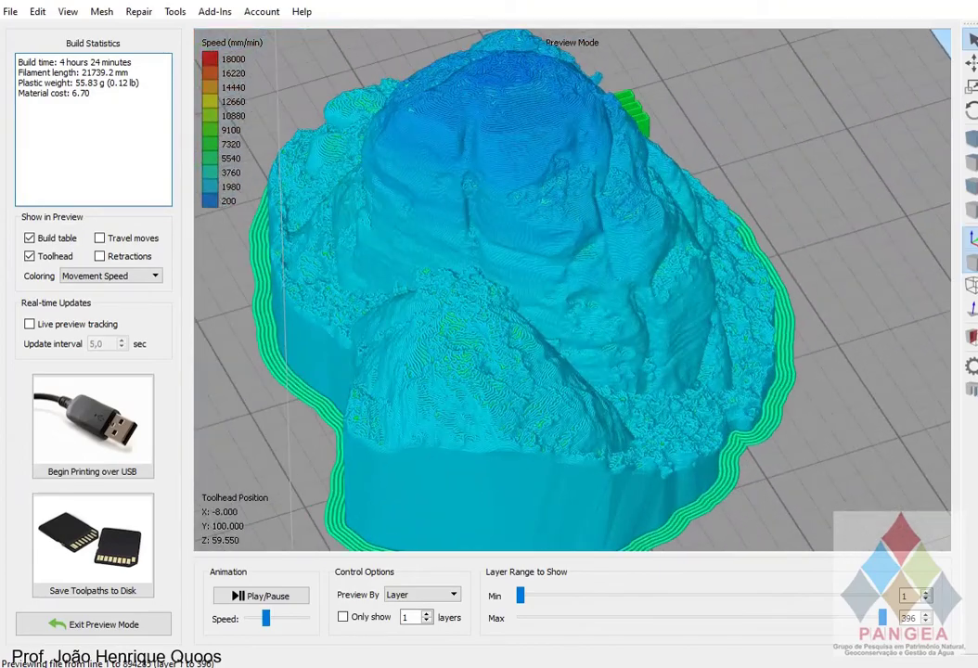
scroll(572, 290, up, 3)
drag(573, 290, 325, 249)
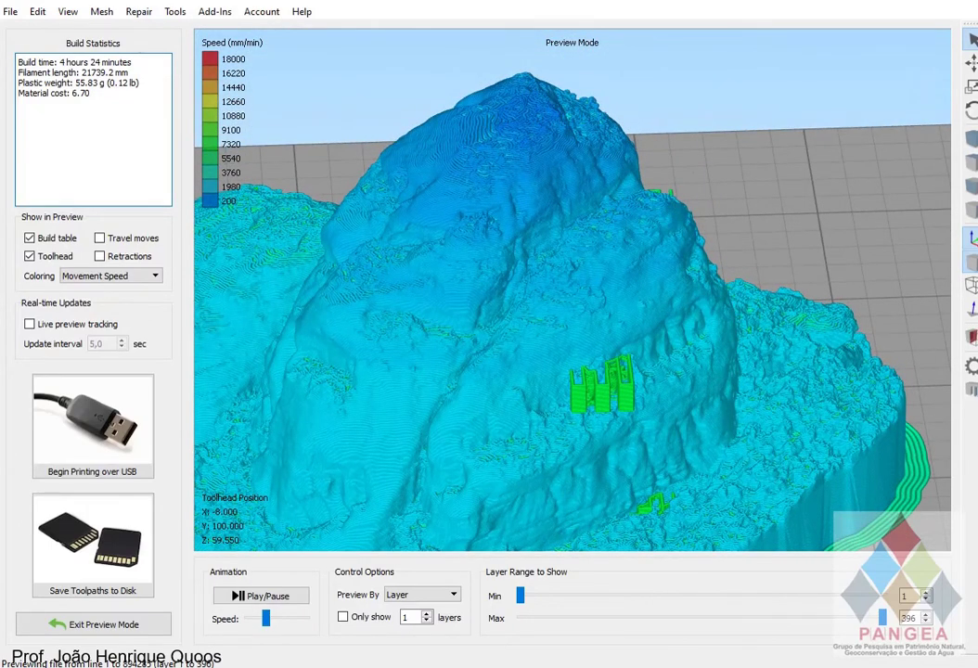
drag(325, 249, 328, 327)
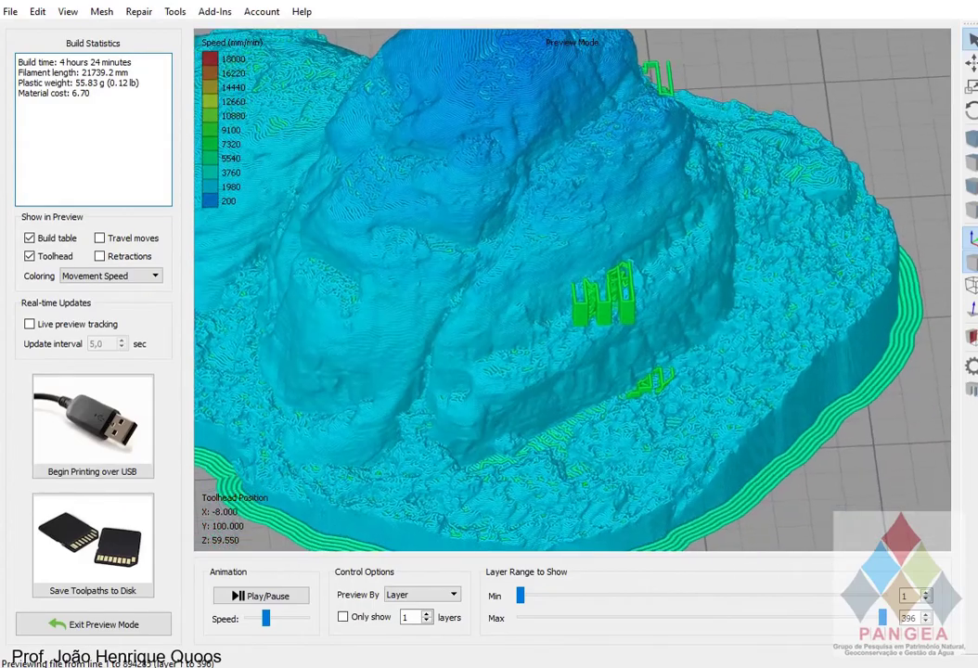
scroll(573, 289, up, 3)
scroll(575, 293, down, 3)
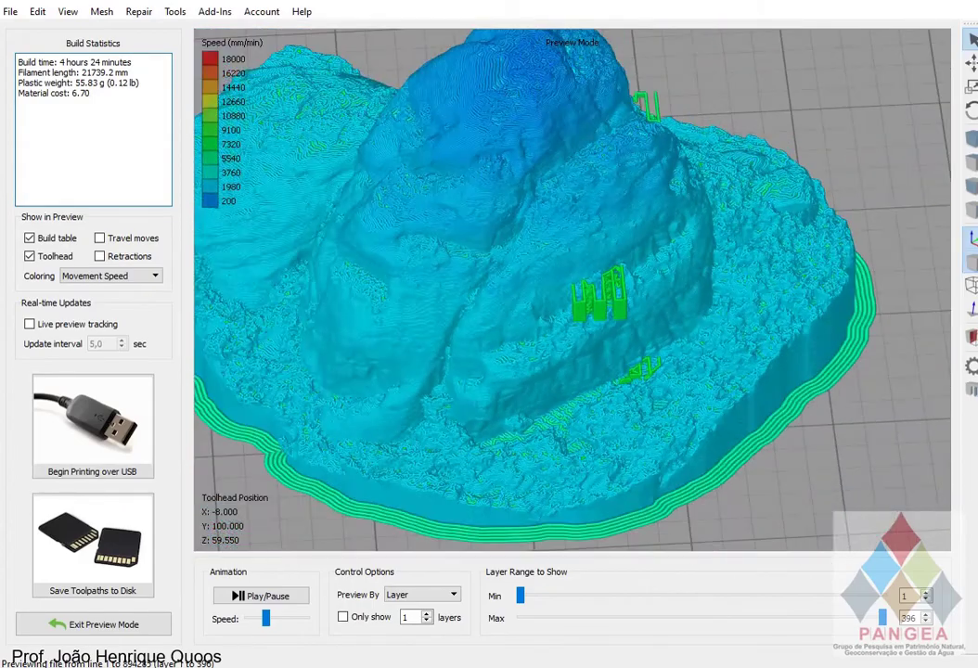
drag(577, 293, 627, 289)
scroll(573, 290, down, 3)
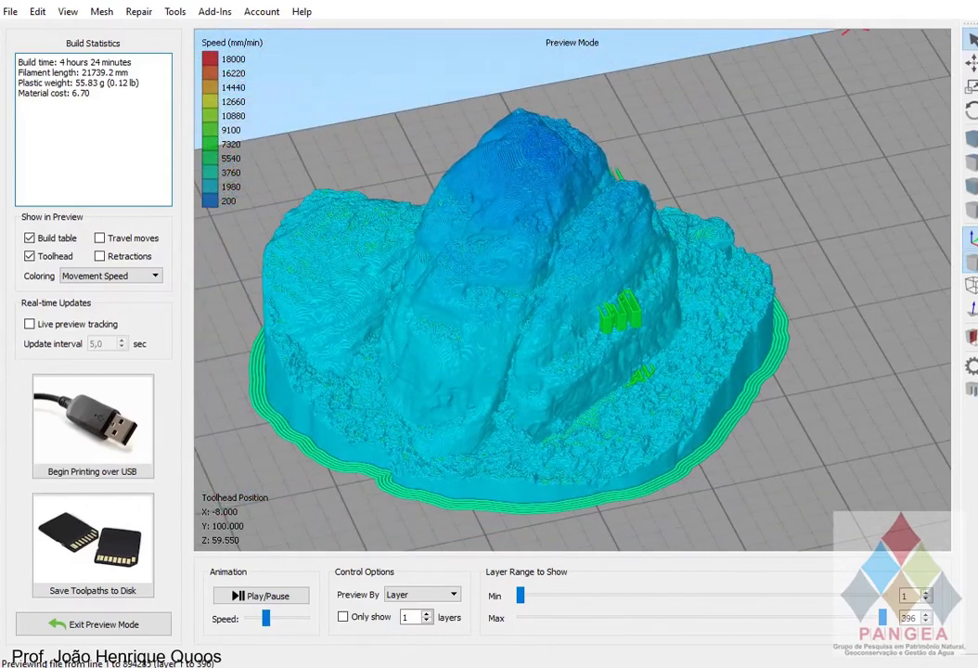
scroll(573, 290, down, 2)
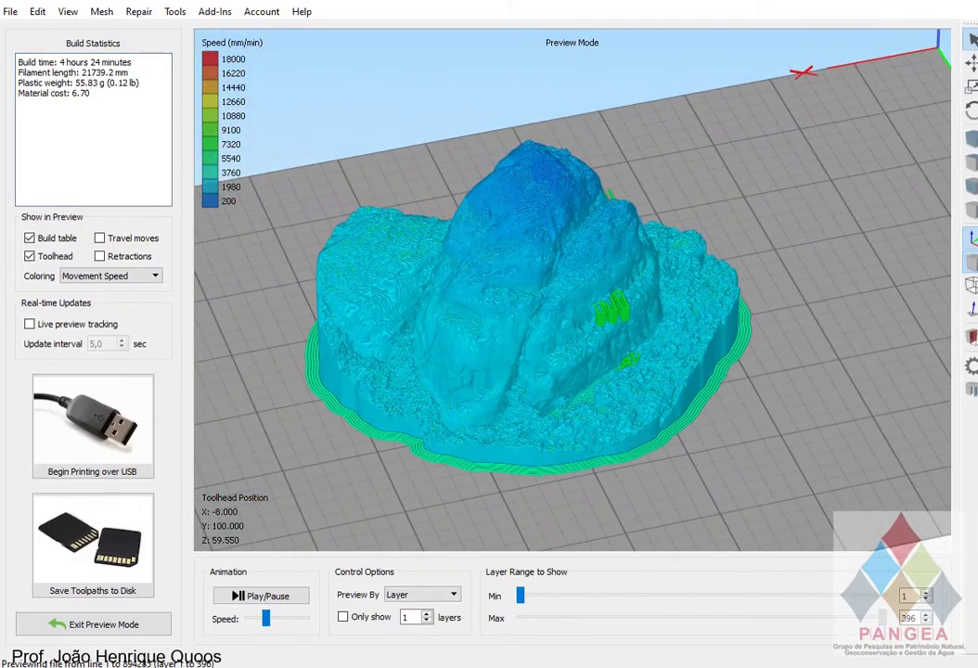
drag(883, 619, 745, 618)
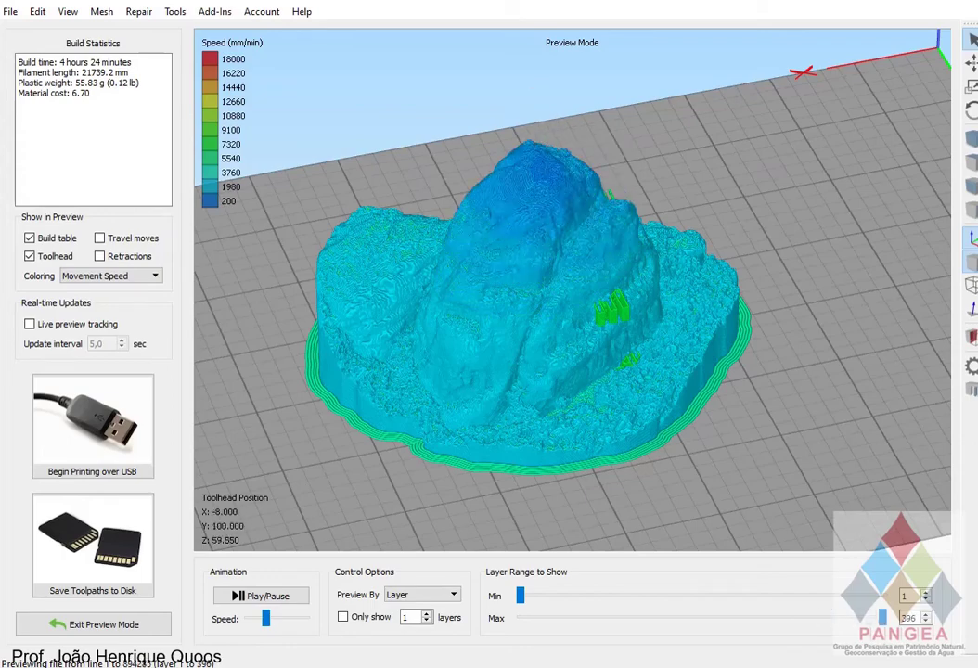
scroll(573, 291, down, 2)
drag(573, 290, 789, 265)
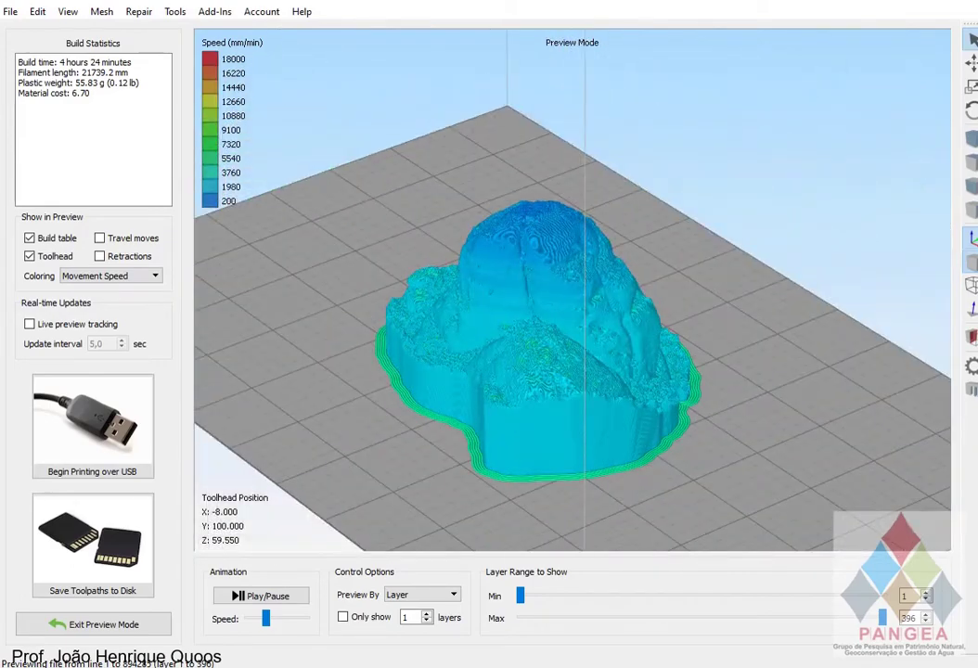